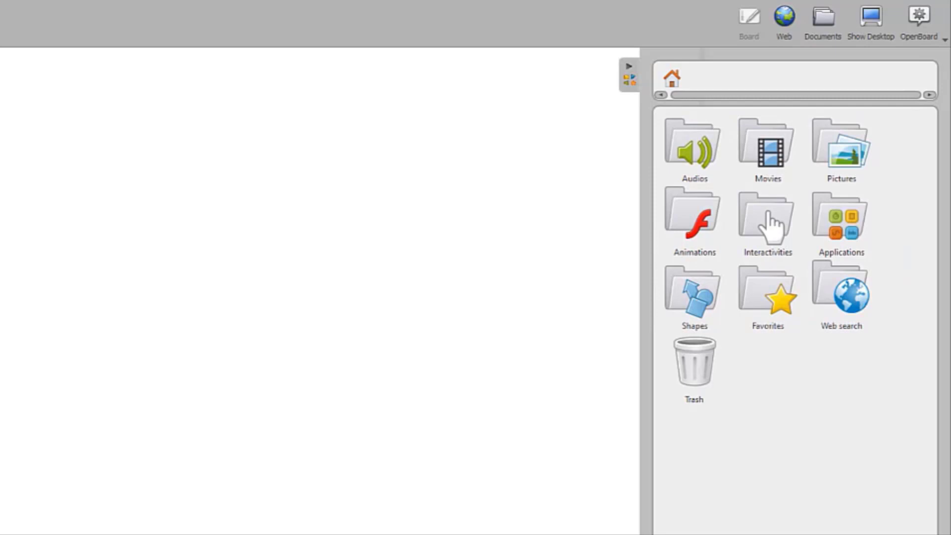
# Hide and reopen the library panel a couple of times, then widen it to show its category folders.
pyautogui.moveTo(627, 65); pyautogui.dragTo(683, 66)
pyautogui.click(690, 72)
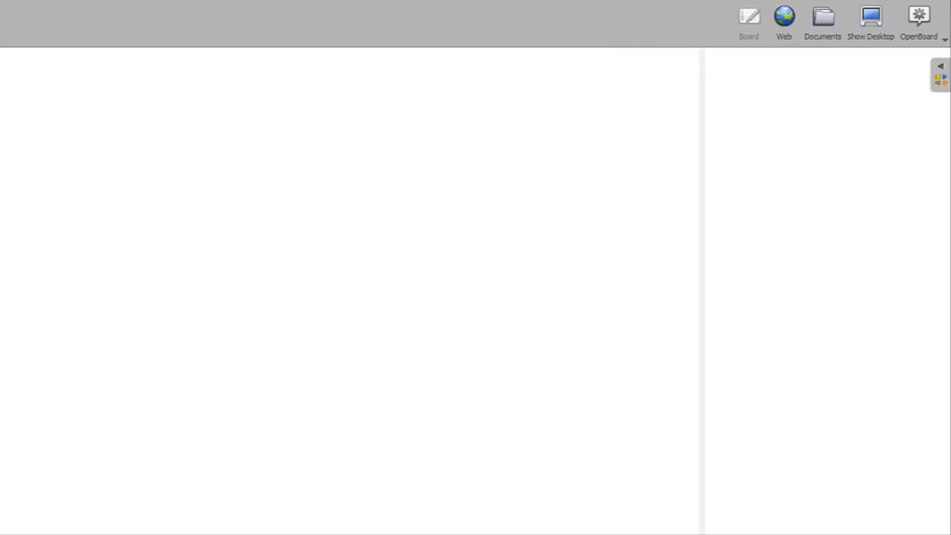
pyautogui.click(945, 74)
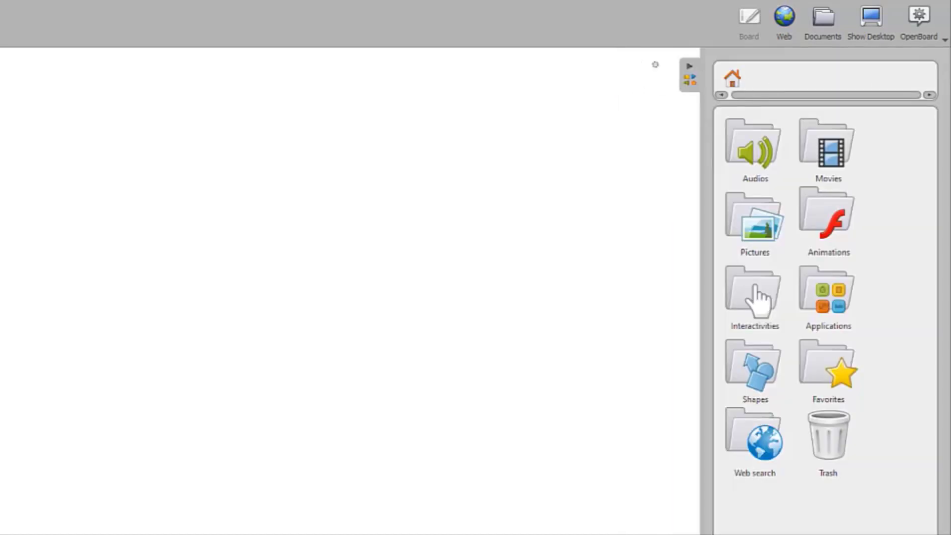
pyautogui.click(692, 74)
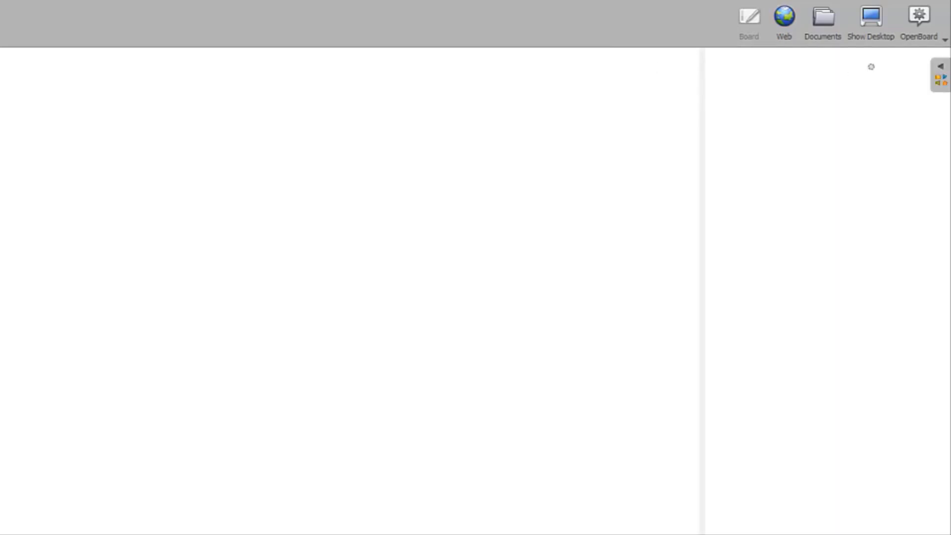
pyautogui.click(940, 78)
pyautogui.moveTo(689, 77); pyautogui.dragTo(658, 81)
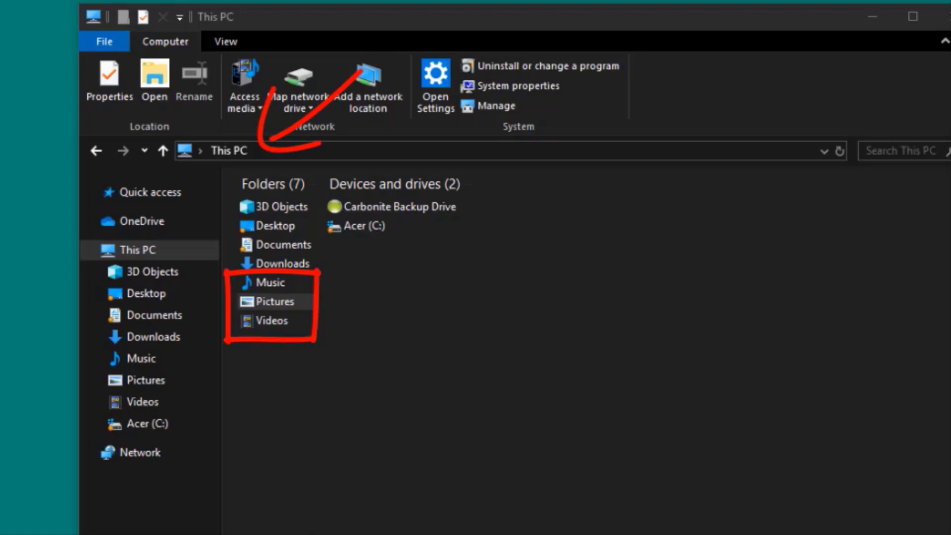
# Browse This PC to Pictures\OpenBoard to show where the library's captured images are stored.
pyautogui.click(284, 303)
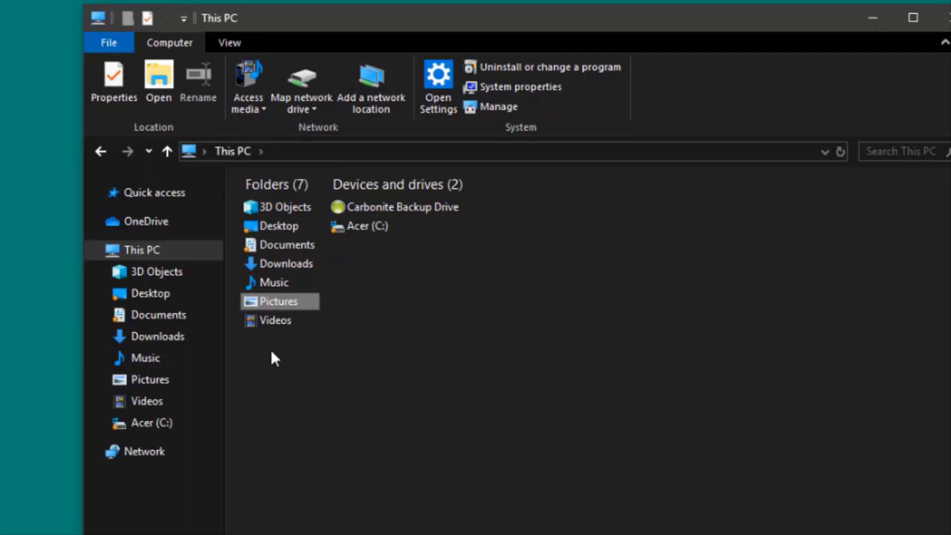
pyautogui.doubleClick(276, 301)
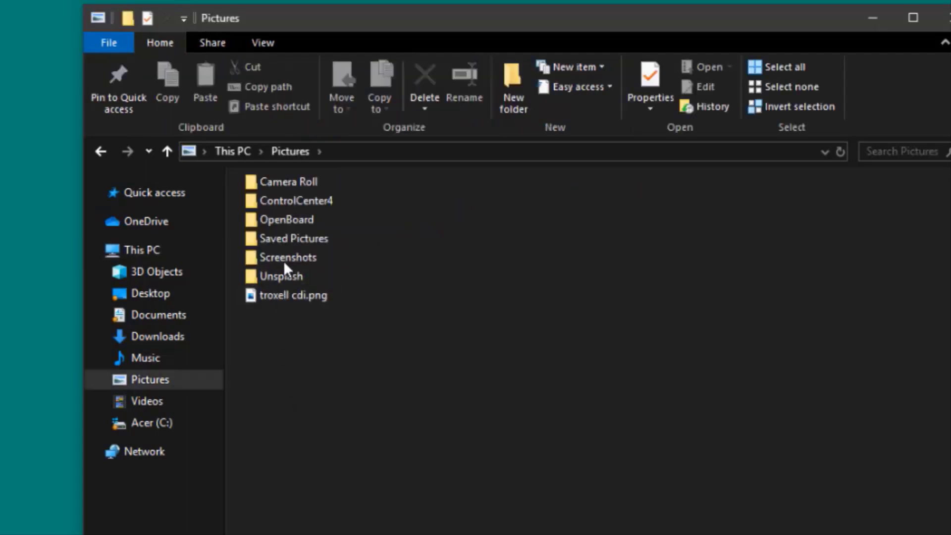
pyautogui.click(278, 220)
pyautogui.doubleClick(277, 219)
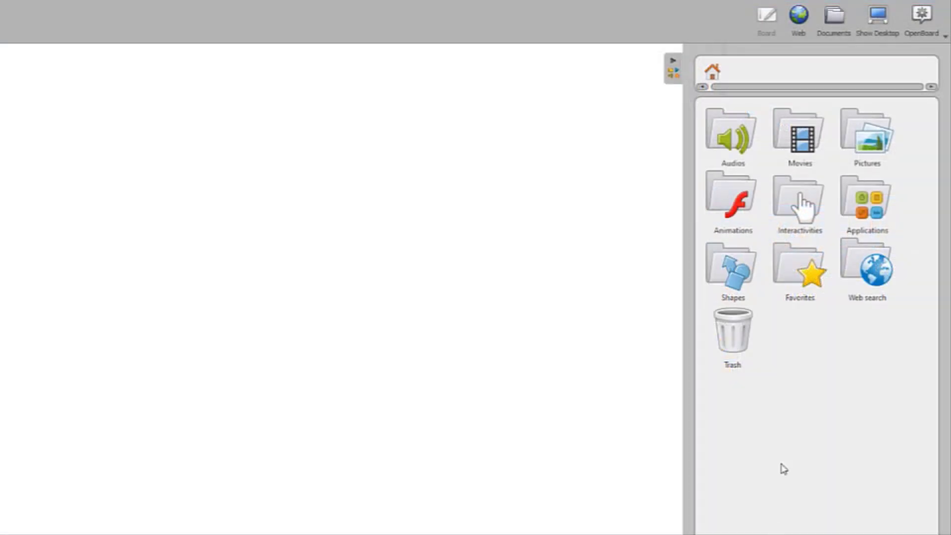
# Place the library's polar bear picture on the board, enlarge it, and add a duplicate shifted up-left.
pyautogui.click(876, 142)
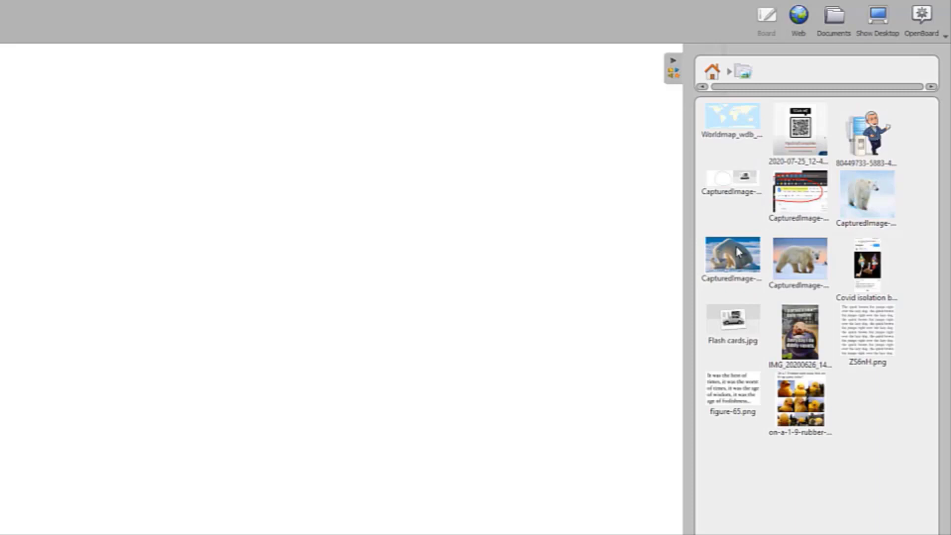
pyautogui.moveTo(728, 257); pyautogui.dragTo(424, 238)
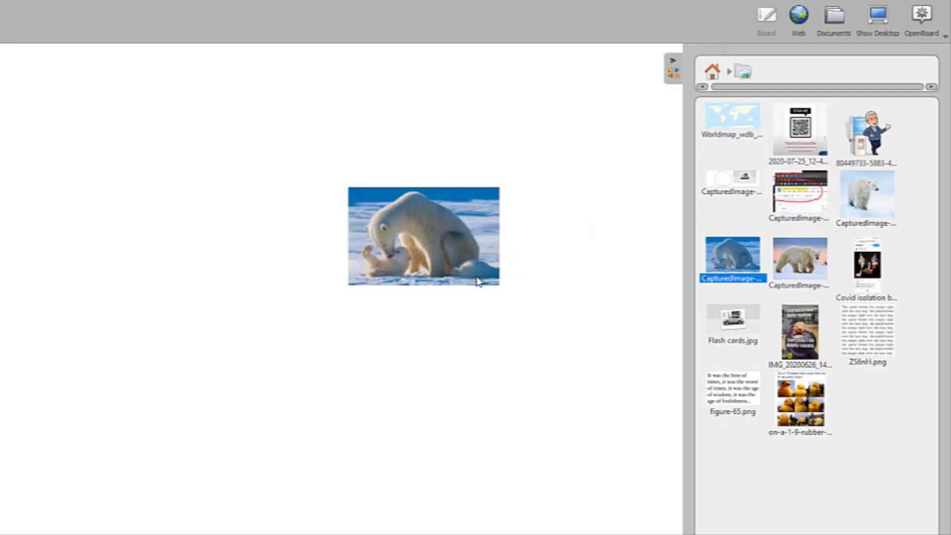
pyautogui.click(469, 269)
pyautogui.moveTo(513, 297); pyautogui.dragTo(565, 335)
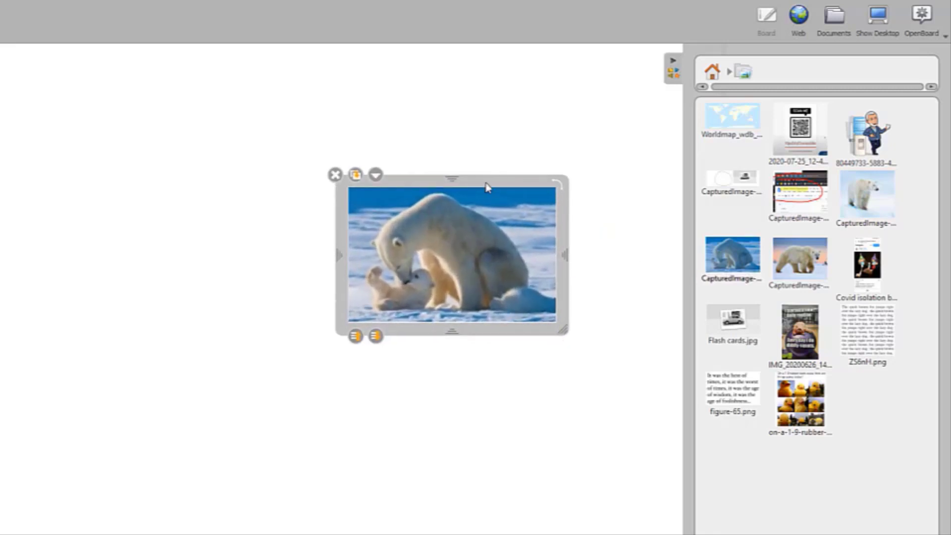
pyautogui.moveTo(496, 188); pyautogui.dragTo(540, 178)
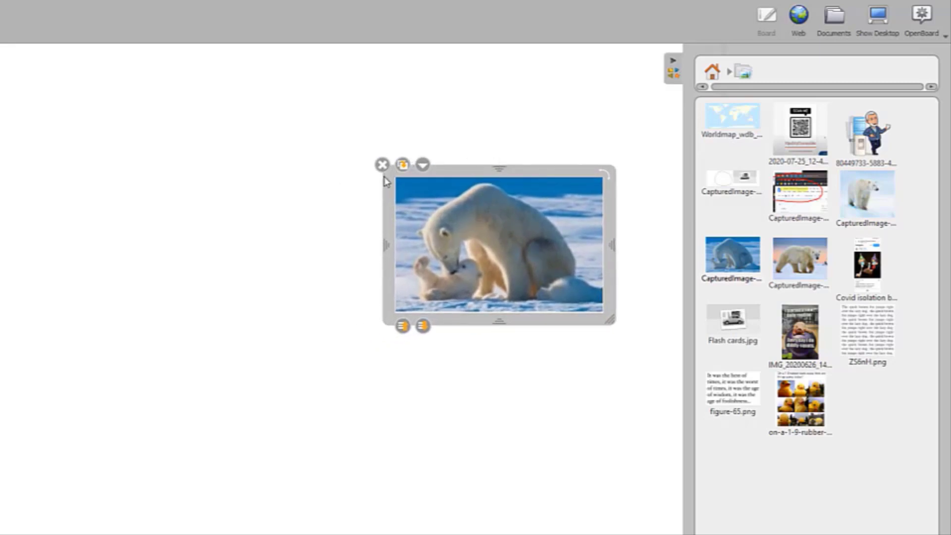
pyautogui.click(402, 165)
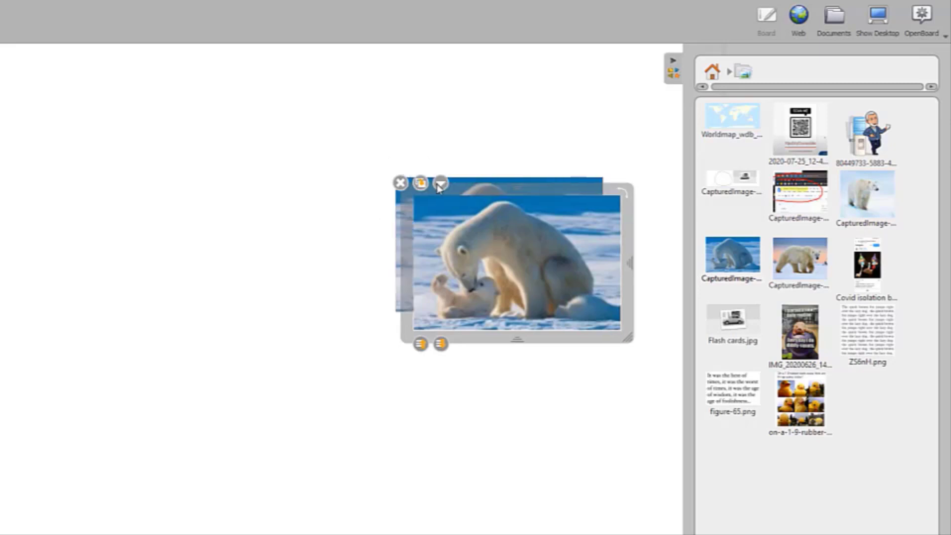
pyautogui.moveTo(481, 190); pyautogui.dragTo(341, 130)
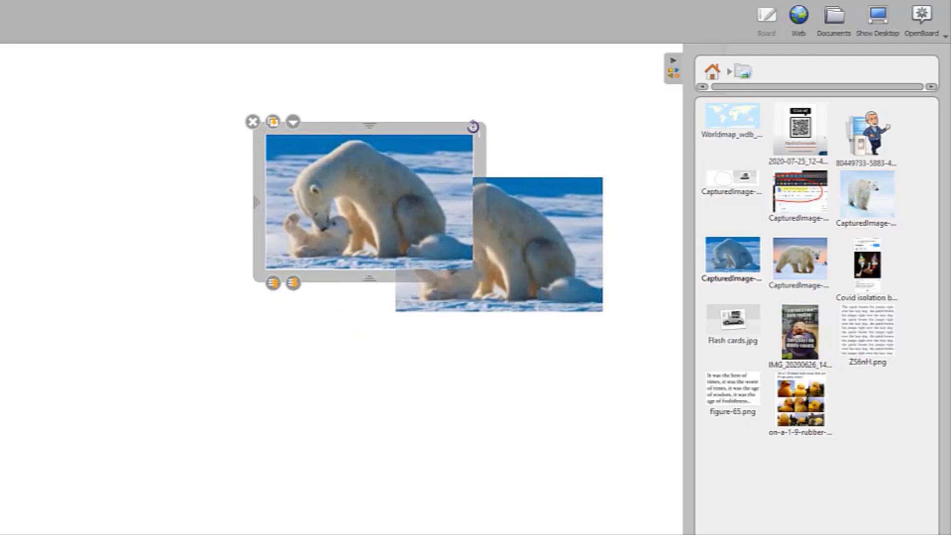
# Open and close the polar bear image's options dropdown.
pyautogui.click(293, 123)
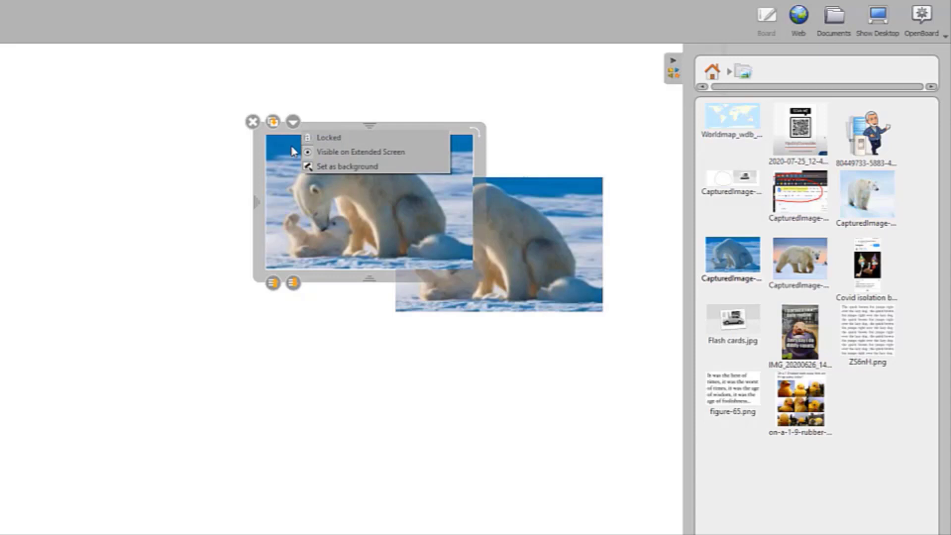
pyautogui.click(293, 122)
pyautogui.click(293, 122)
pyautogui.click(475, 133)
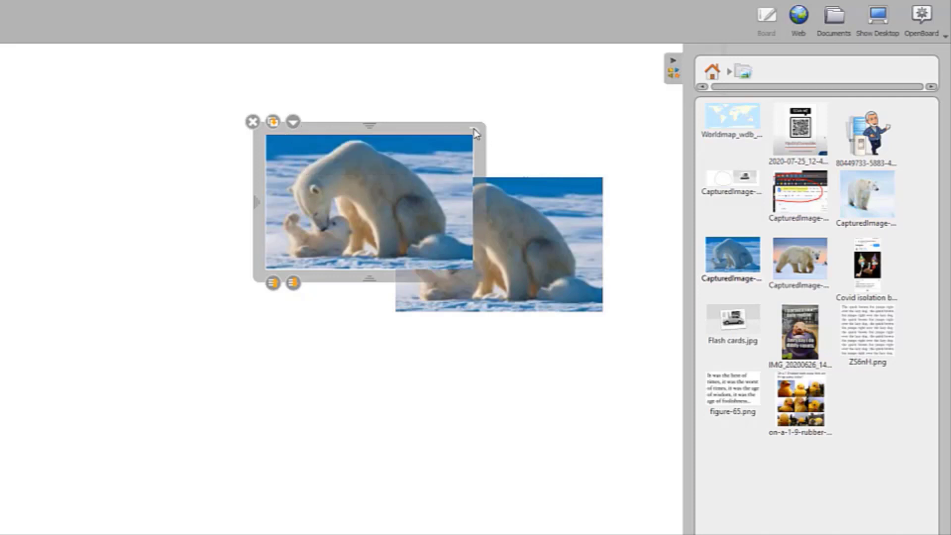
pyautogui.moveTo(479, 136)
pyautogui.mouseDown()
pyautogui.moveTo(488, 160)
pyautogui.moveTo(452, 297)
pyautogui.moveTo(489, 242)
pyautogui.moveTo(412, 317)
pyautogui.moveTo(424, 318)
pyautogui.moveTo(457, 103)
pyautogui.moveTo(475, 133)
pyautogui.mouseUp()
# Send the framed polar bear image backward, bring it forward, then send it behind the other again.
pyautogui.click(293, 283)
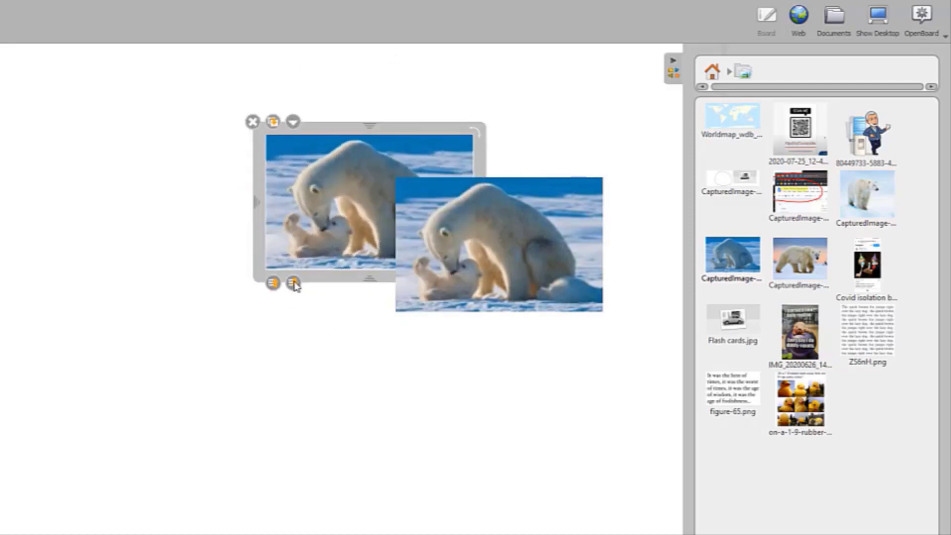
pyautogui.click(274, 283)
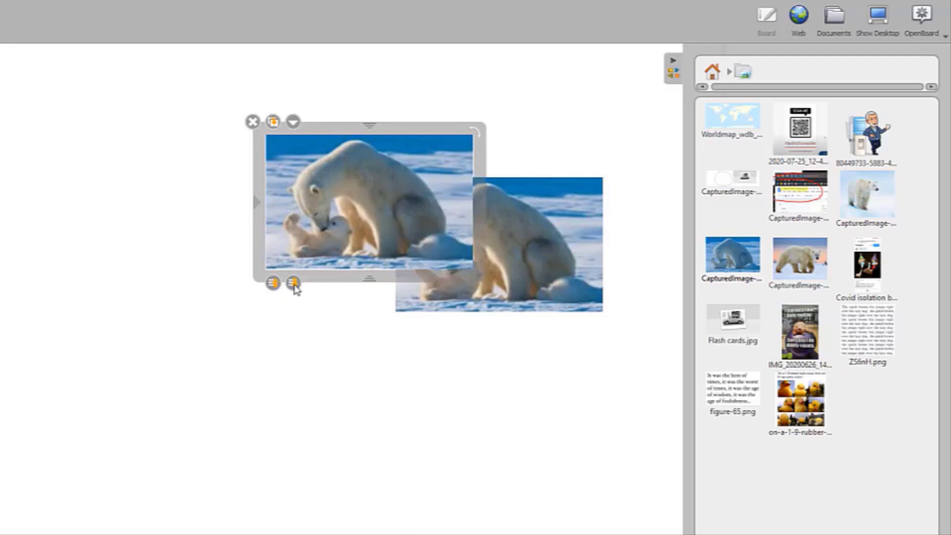
pyautogui.click(294, 285)
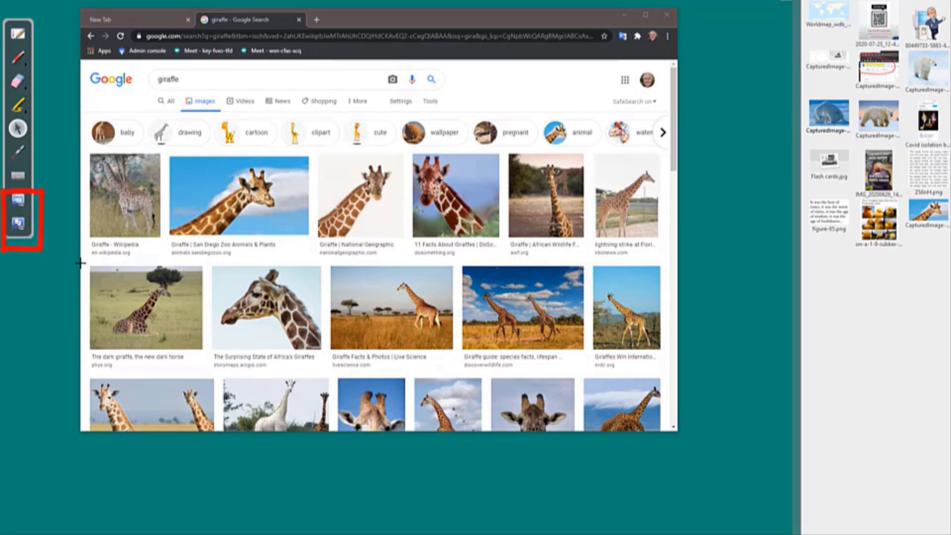
# Capture the sitting, red and giraffe-head pictures from the web results and add each to the library.
pyautogui.click(191, 347)
pyautogui.click(430, 102)
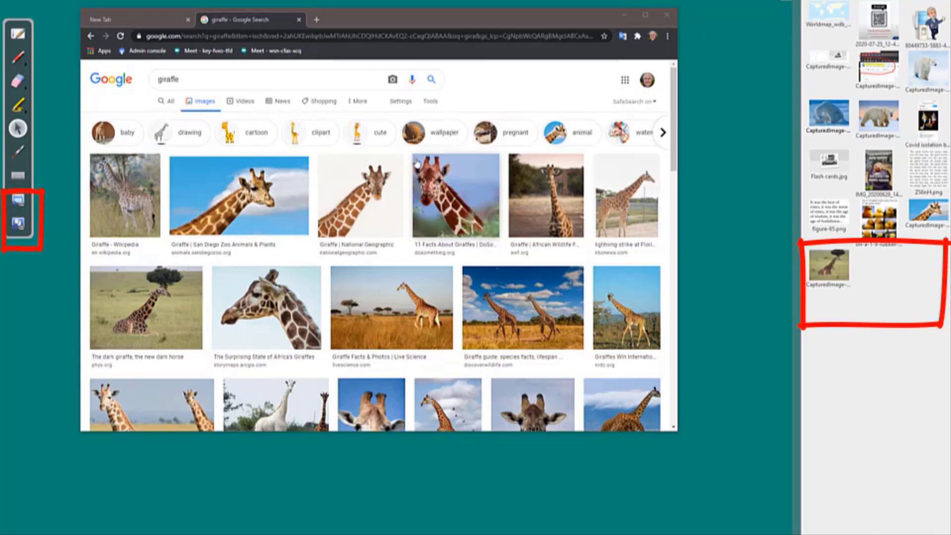
pyautogui.click(10, 201)
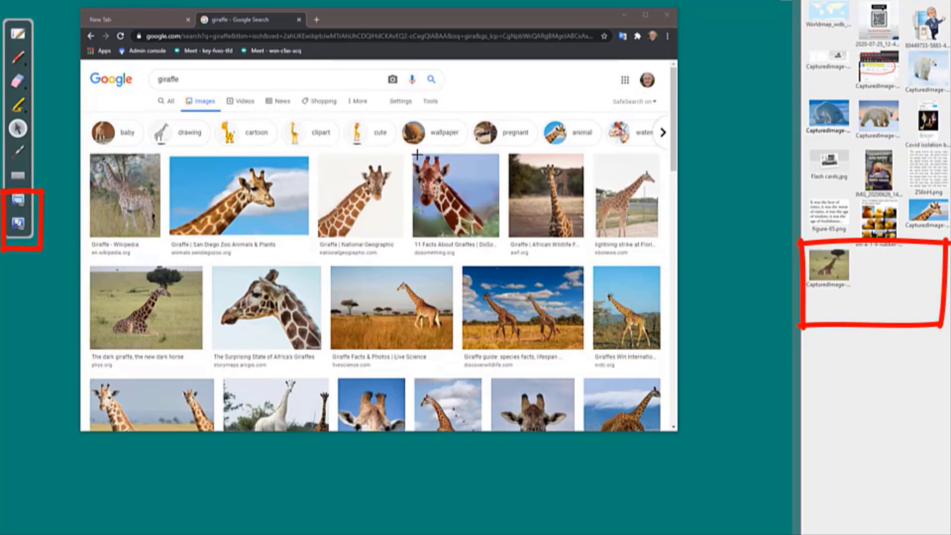
pyautogui.click(462, 211)
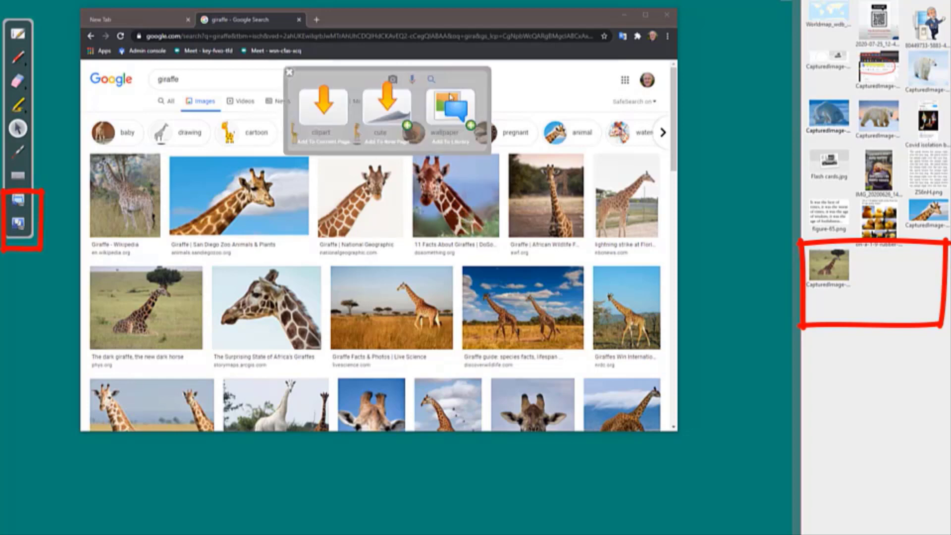
pyautogui.click(451, 103)
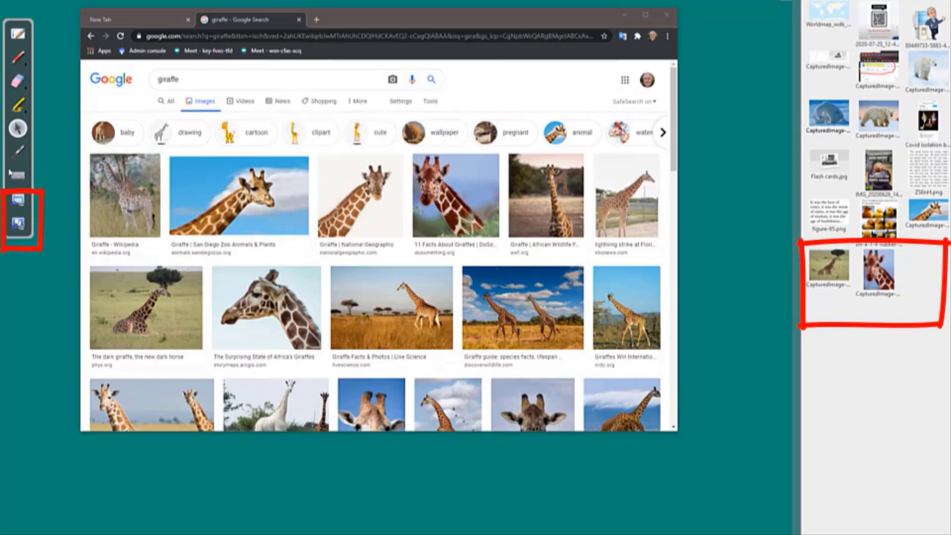
pyautogui.click(18, 200)
pyautogui.moveTo(213, 270); pyautogui.dragTo(313, 350)
pyautogui.click(440, 117)
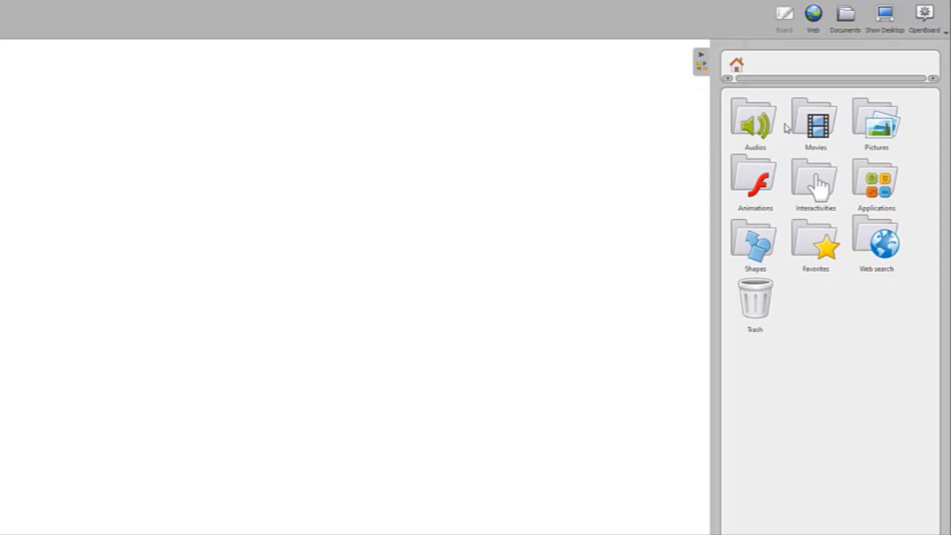
# Open the Audios category and place the Sonata para piano player on the board.
pyautogui.click(750, 122)
pyautogui.doubleClick(749, 122)
pyautogui.moveTo(754, 119); pyautogui.dragTo(427, 169)
pyautogui.click(639, 179)
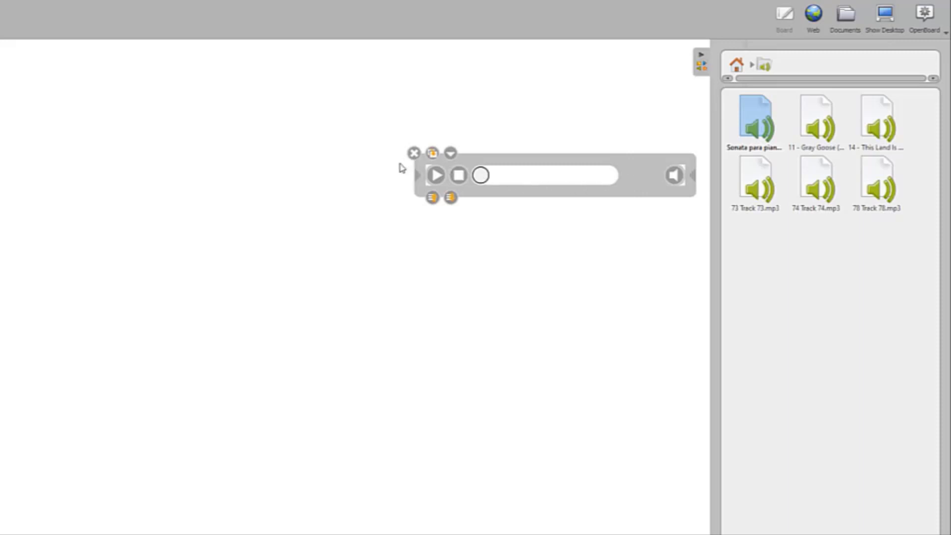
# Open and close the audio player's options menu a few times.
pyautogui.click(451, 154)
pyautogui.click(450, 154)
pyautogui.click(450, 154)
pyautogui.click(451, 154)
pyautogui.click(450, 154)
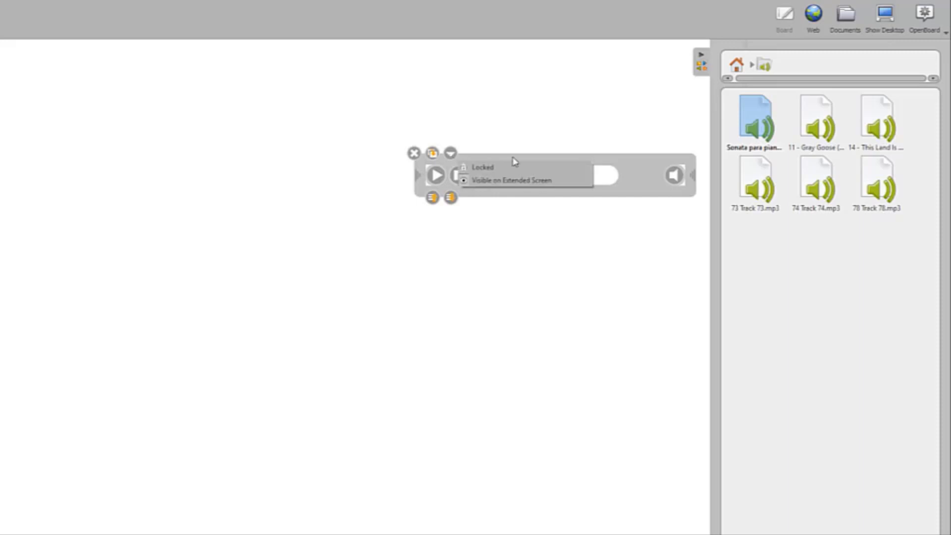
pyautogui.click(651, 183)
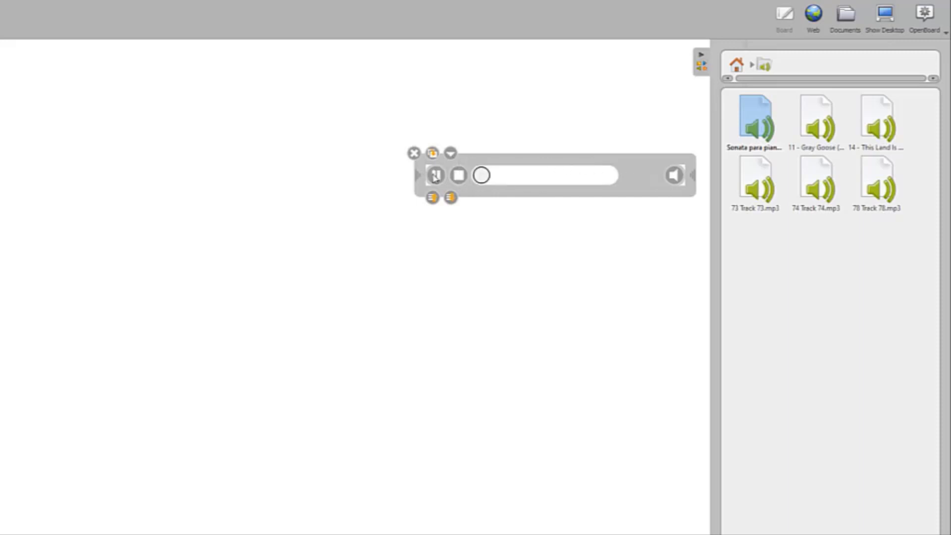
# Pause, stop and mute the Sonata playback, then remove the audio player from the board.
pyautogui.click(435, 176)
pyautogui.click(465, 178)
pyautogui.click(674, 176)
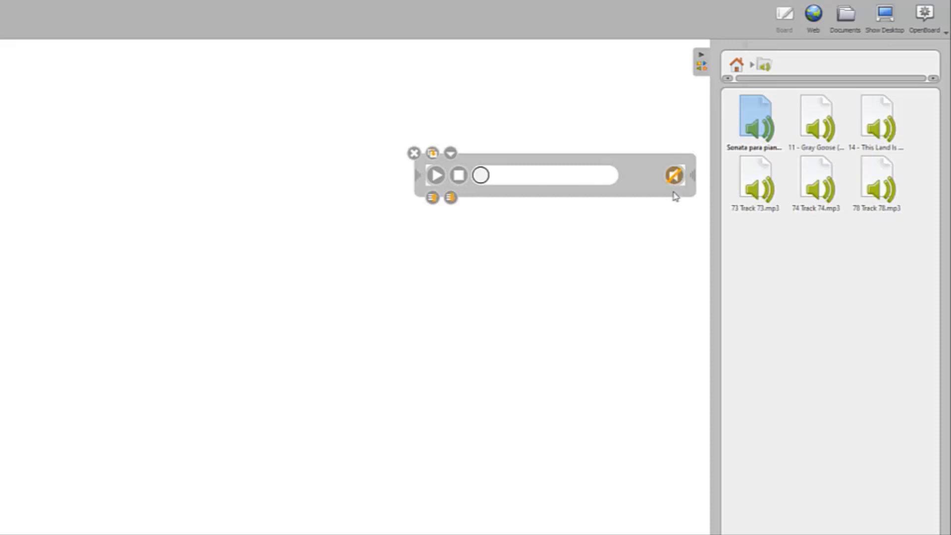
pyautogui.click(414, 153)
pyautogui.click(736, 66)
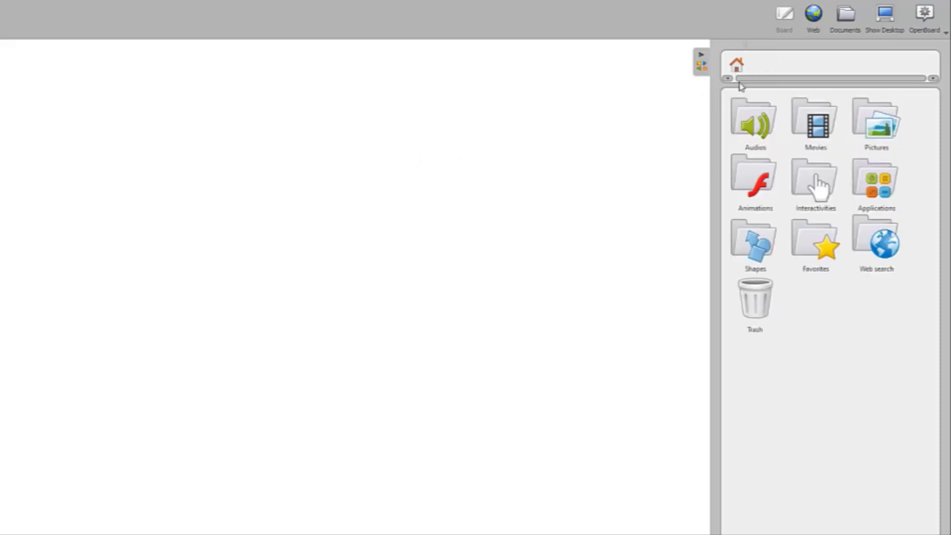
pyautogui.doubleClick(803, 128)
pyautogui.moveTo(755, 119); pyautogui.dragTo(322, 151)
pyautogui.click(436, 176)
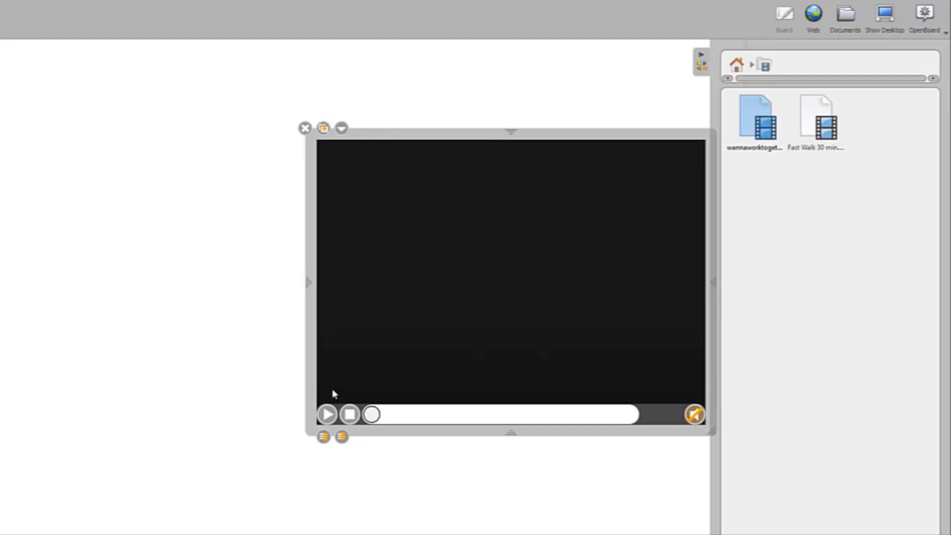
pyautogui.moveTo(404, 138); pyautogui.dragTo(356, 84)
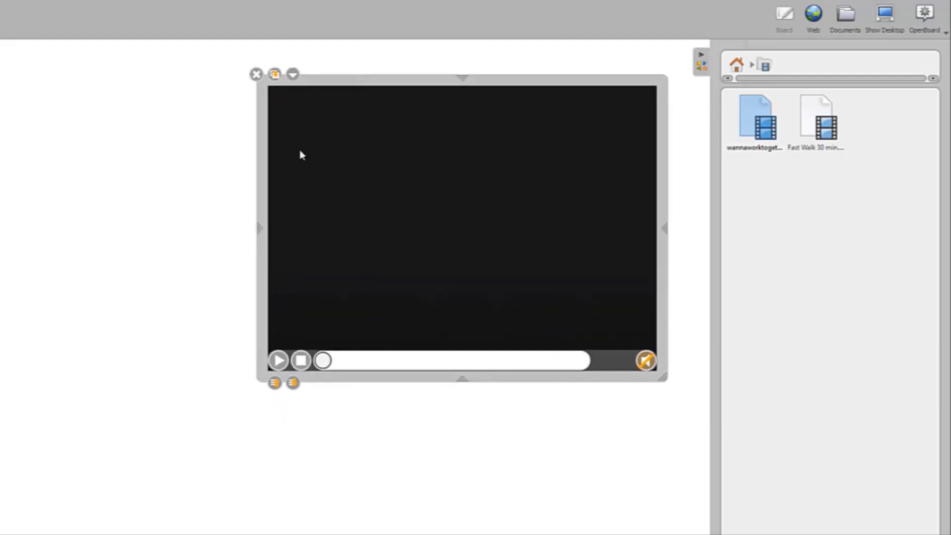
pyautogui.click(278, 361)
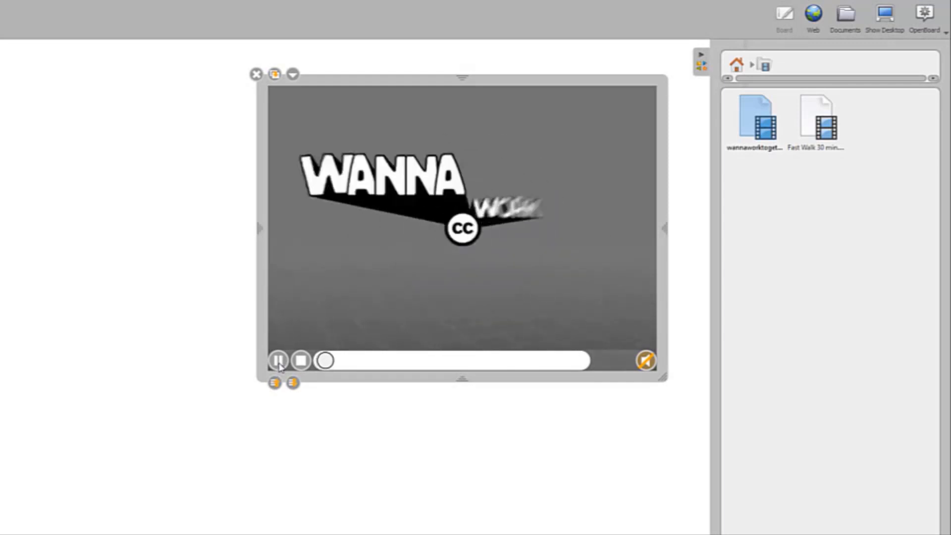
pyautogui.click(279, 361)
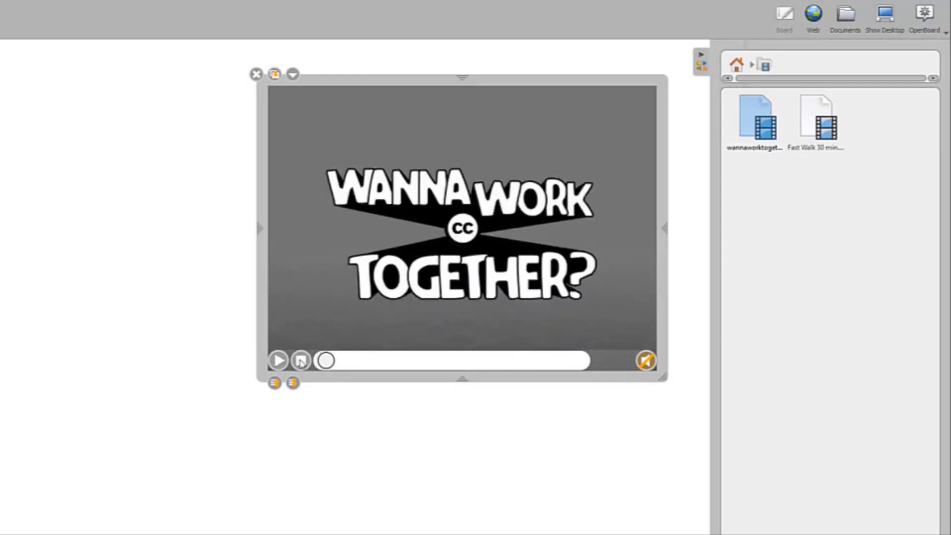
pyautogui.click(300, 361)
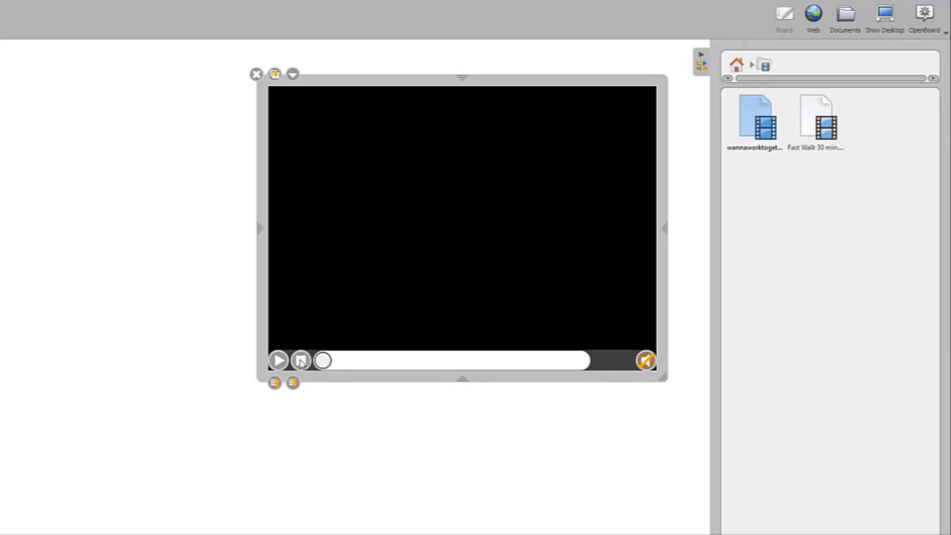
pyautogui.click(649, 363)
pyautogui.click(256, 74)
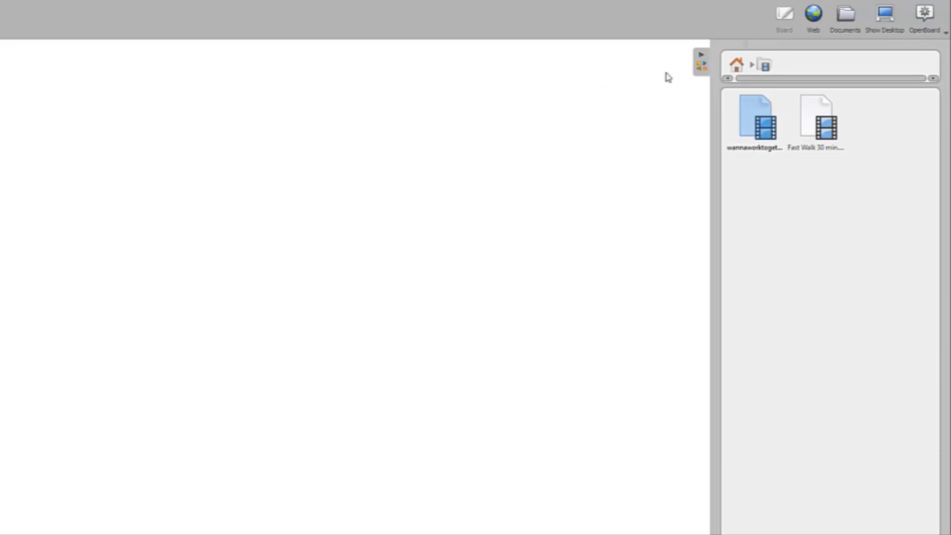
pyautogui.click(734, 66)
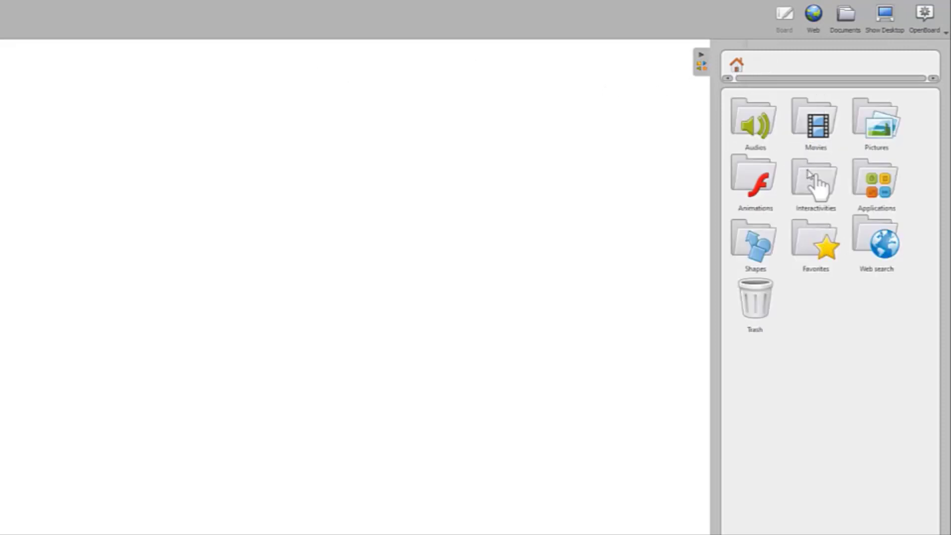
# Place the polar bear photo and, below it, the sitting giraffe photo from Pictures on the board.
pyautogui.click(854, 132)
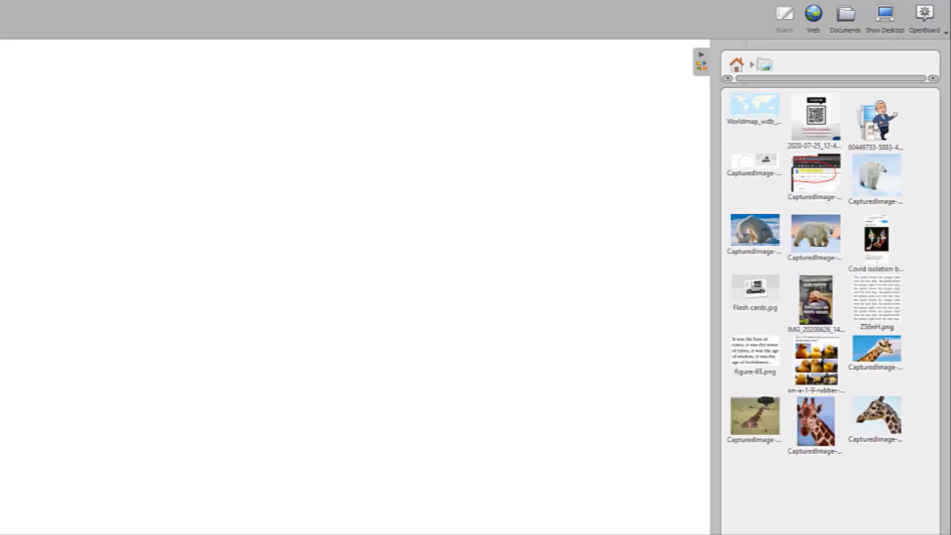
pyautogui.moveTo(767, 225); pyautogui.dragTo(478, 186)
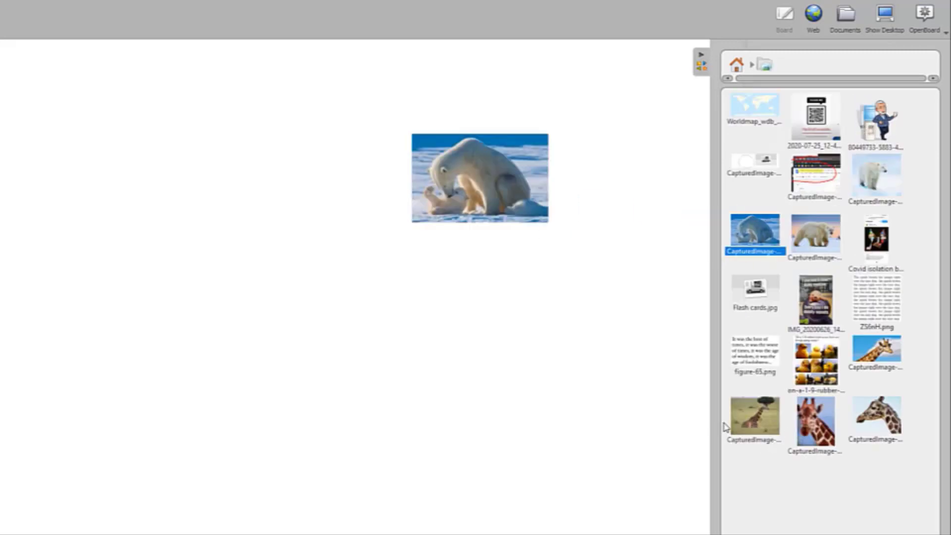
pyautogui.click(747, 425)
pyautogui.moveTo(747, 425); pyautogui.dragTo(484, 316)
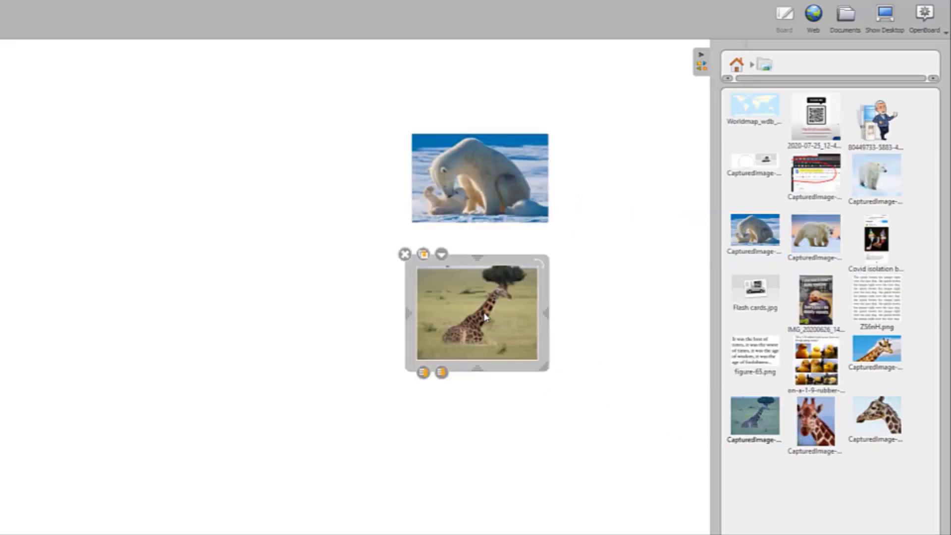
# Move both photos up together, ungroup them, and shift the polar bear slightly left.
pyautogui.click(502, 196)
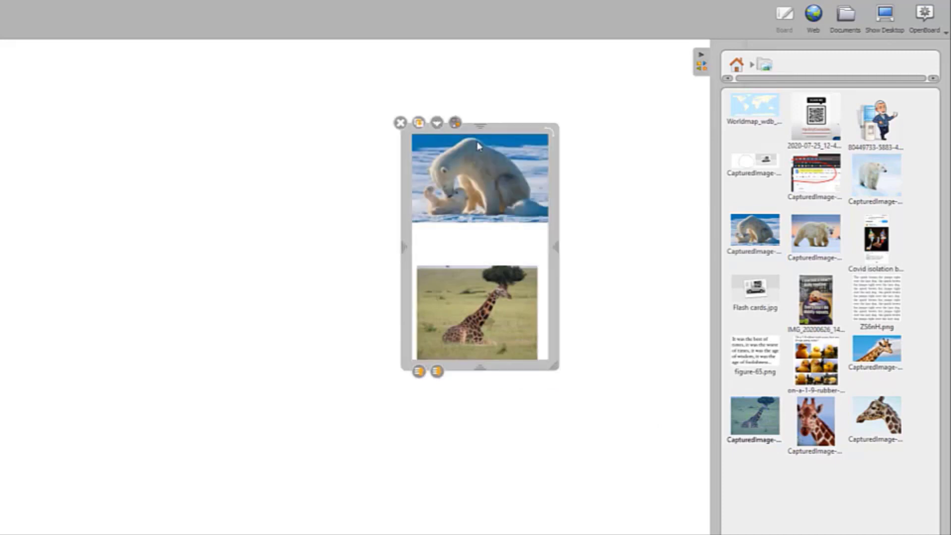
pyautogui.click(617, 179)
pyautogui.moveTo(484, 183); pyautogui.dragTo(484, 132)
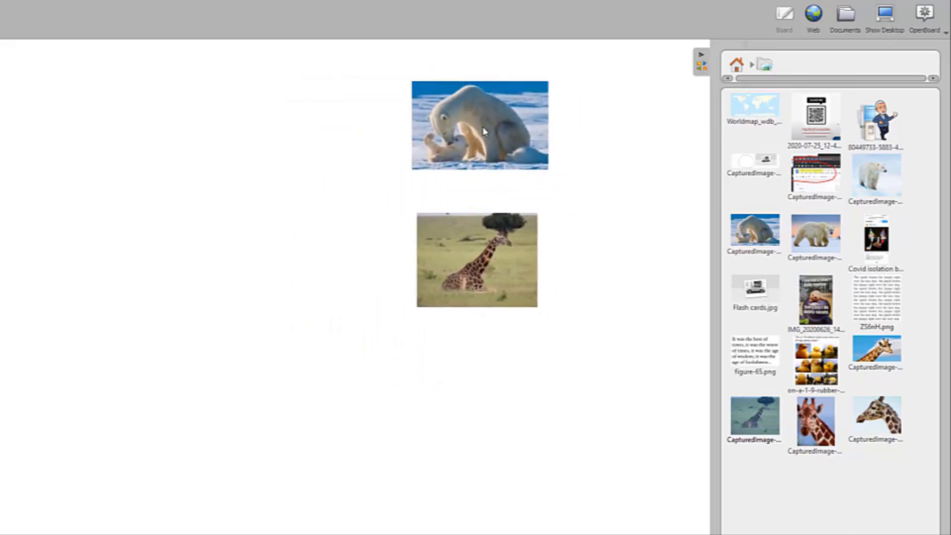
pyautogui.click(484, 131)
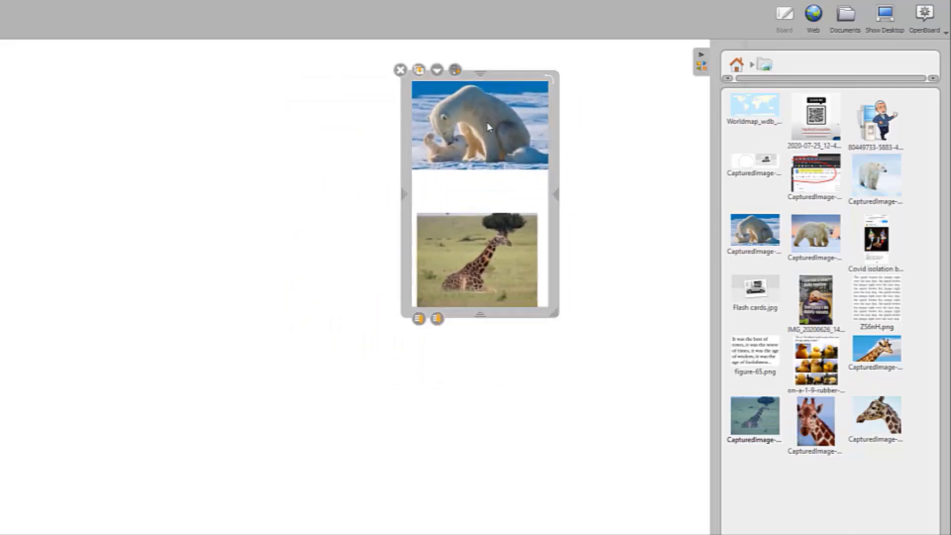
pyautogui.click(455, 72)
pyautogui.moveTo(499, 112); pyautogui.dragTo(476, 123)
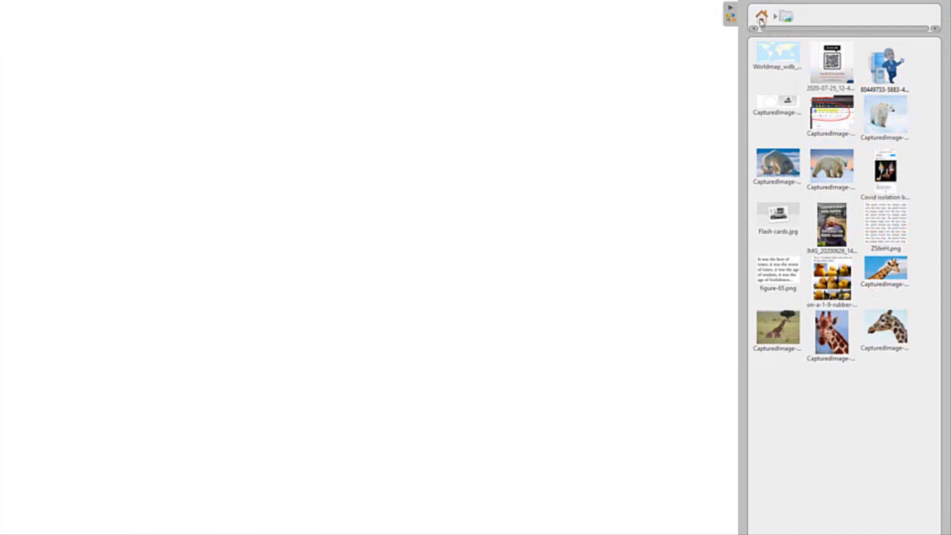
# Return the library to its top-level folders, open Interactivities, and narrow the panel.
pyautogui.click(761, 19)
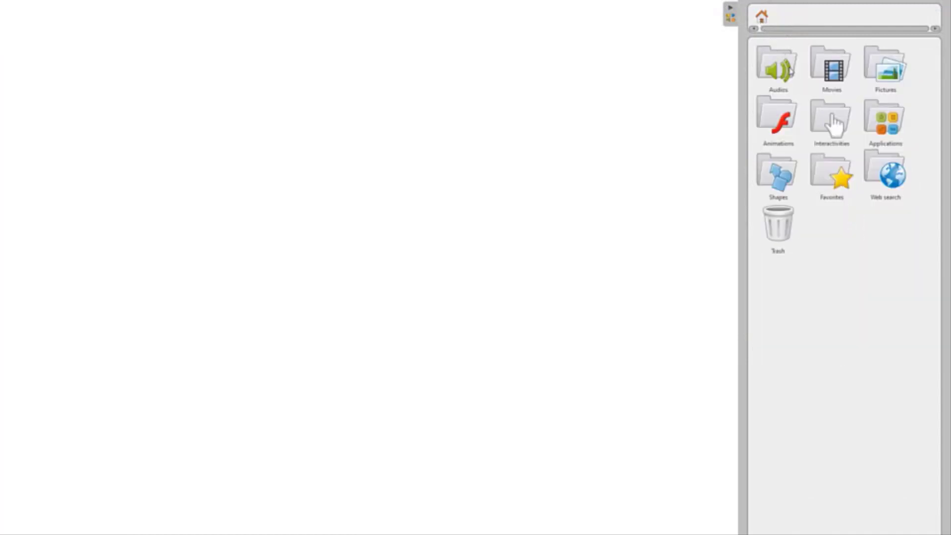
pyautogui.click(833, 124)
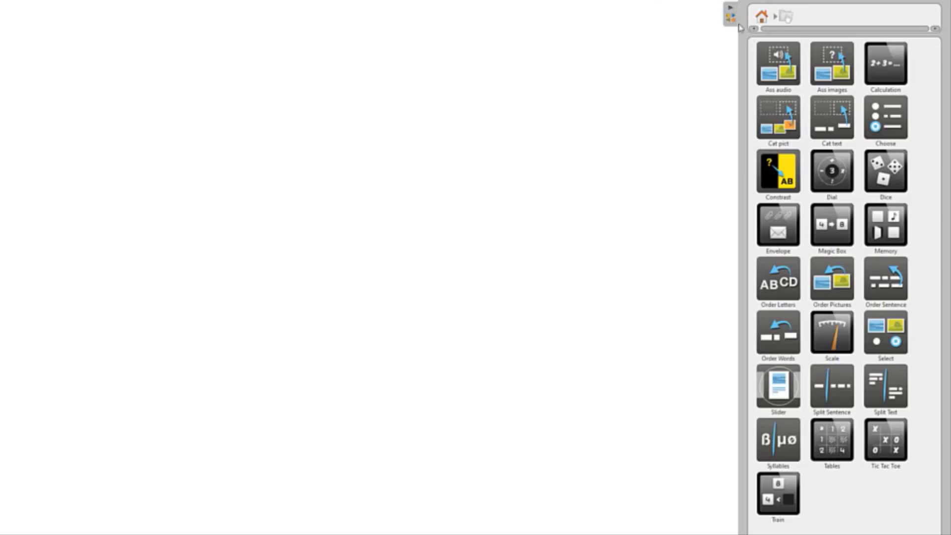
pyautogui.moveTo(733, 9)
pyautogui.mouseDown()
pyautogui.moveTo(757, 12)
pyautogui.moveTo(743, 12)
pyautogui.mouseUp()
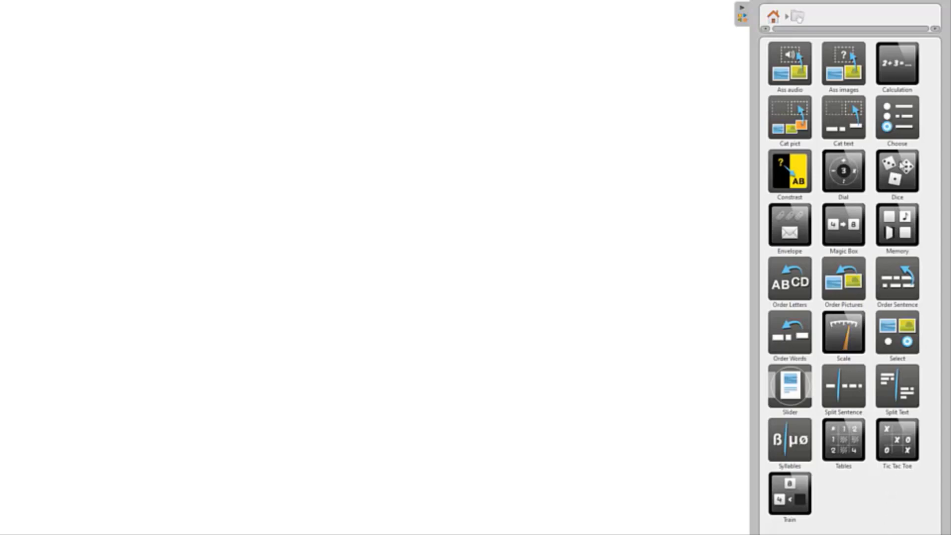
# Add the Dice activity to the board and move it further right.
pyautogui.click(900, 165)
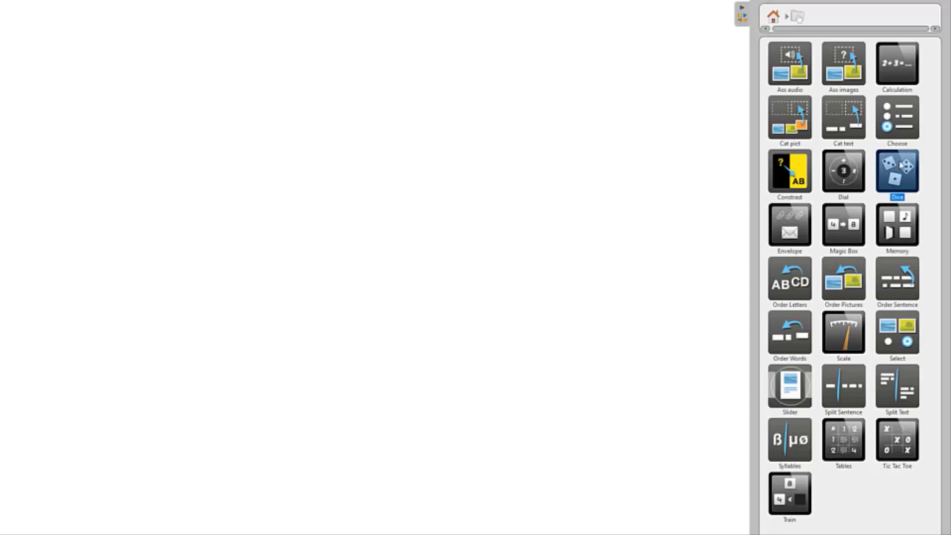
pyautogui.moveTo(900, 166); pyautogui.dragTo(432, 303)
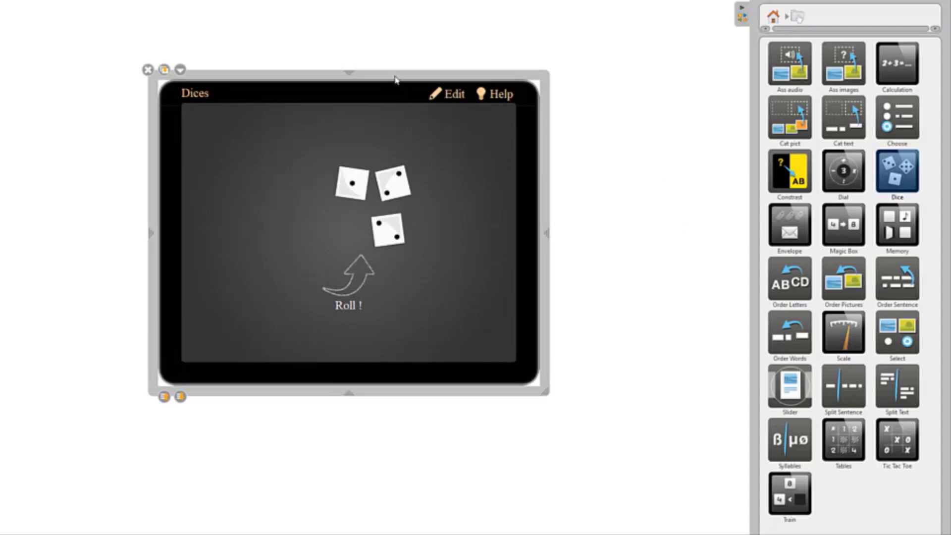
pyautogui.moveTo(401, 78); pyautogui.dragTo(571, 70)
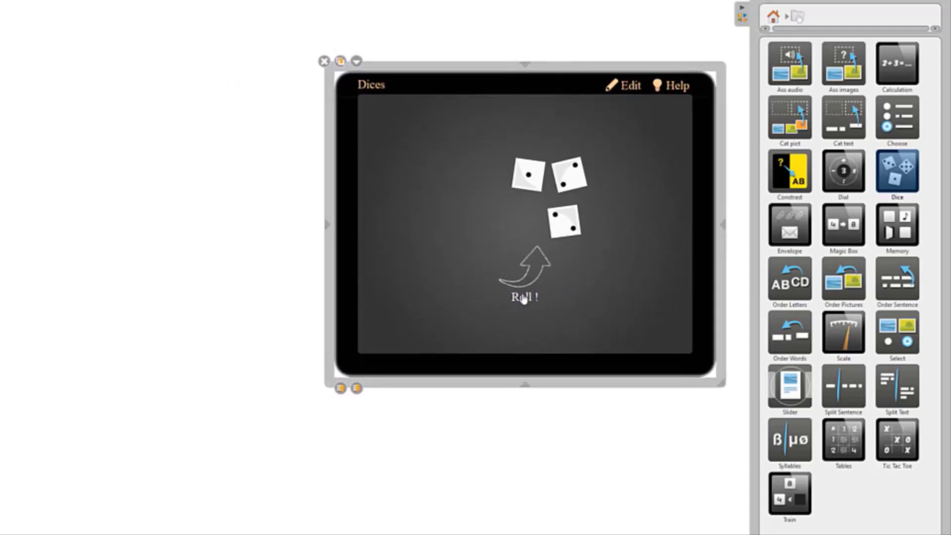
# Roll the three dice three times, view the Theme and Number of dices settings, then remove the widget.
pyautogui.click(523, 298)
pyautogui.click(523, 298)
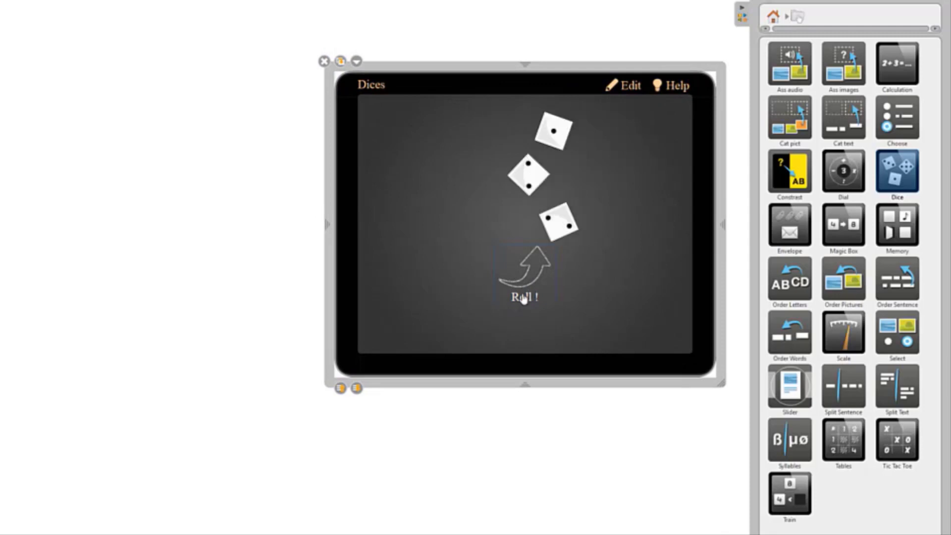
pyautogui.click(523, 299)
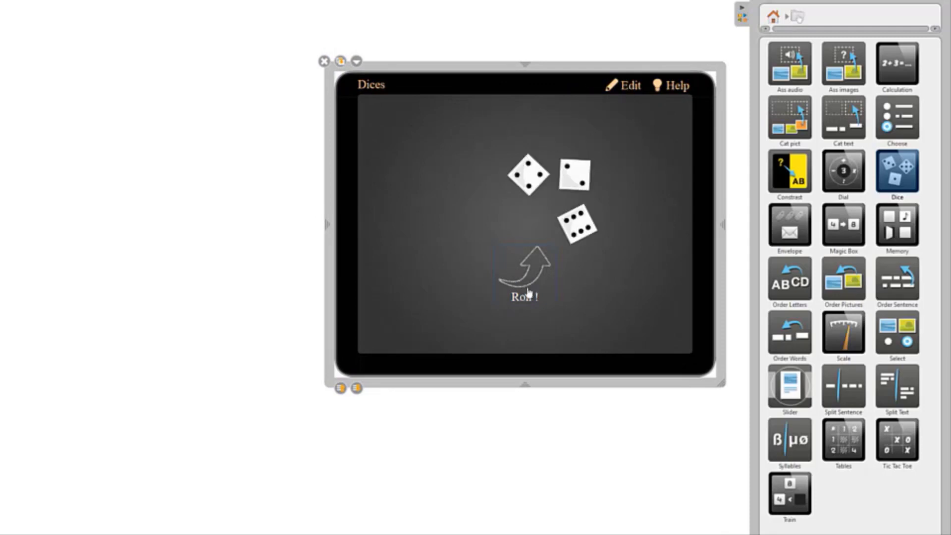
pyautogui.click(630, 87)
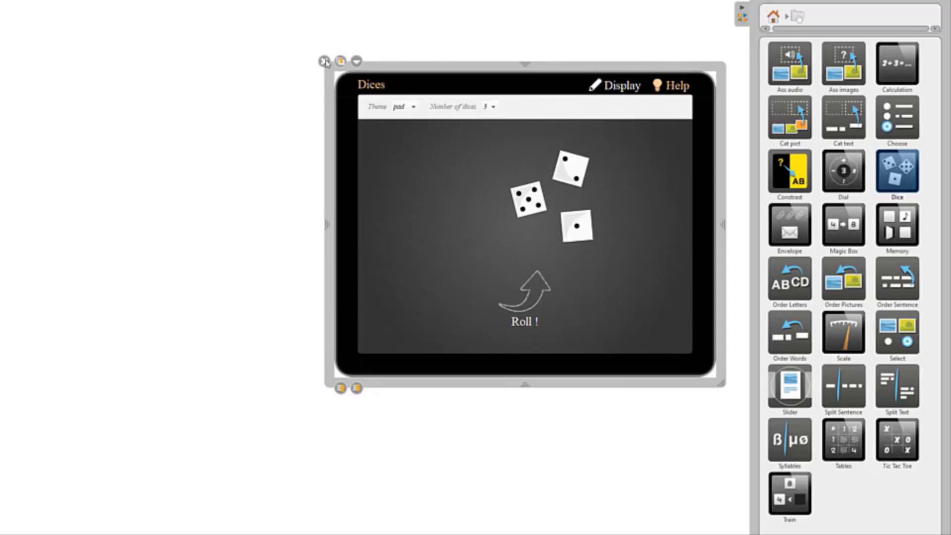
pyautogui.click(324, 61)
# Add the Scale widget, reposition it, and drag 5 weights one by one onto its left pan.
pyautogui.moveTo(849, 340); pyautogui.dragTo(411, 230)
pyautogui.moveTo(351, 2); pyautogui.dragTo(509, 67)
pyautogui.moveTo(337, 251); pyautogui.dragTo(408, 171)
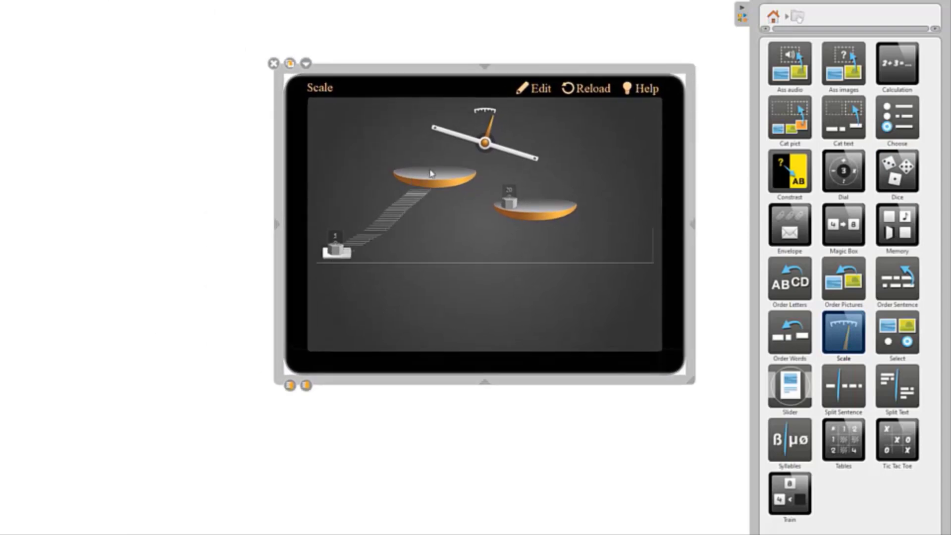
pyautogui.moveTo(336, 247); pyautogui.dragTo(436, 180)
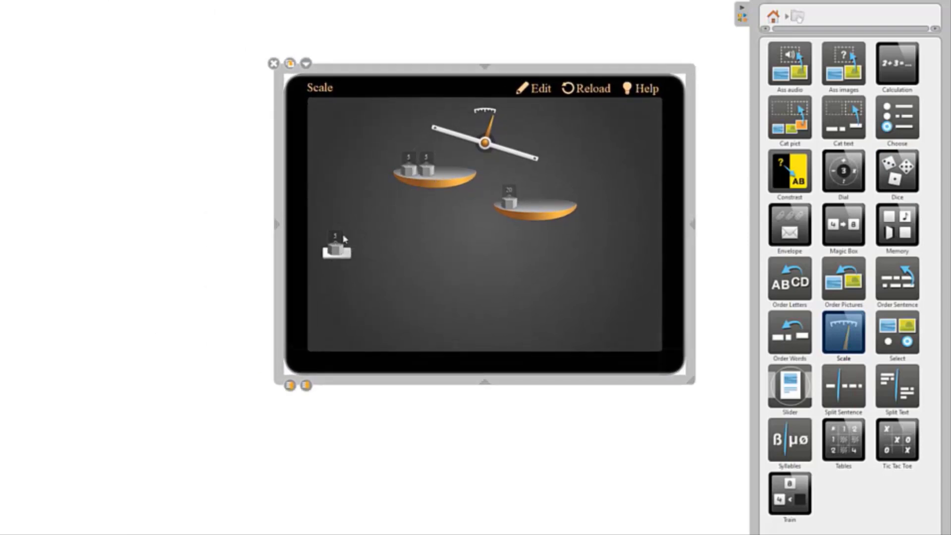
pyautogui.moveTo(340, 248); pyautogui.dragTo(441, 178)
pyautogui.moveTo(336, 251); pyautogui.dragTo(453, 176)
pyautogui.moveTo(339, 247); pyautogui.dragTo(421, 178)
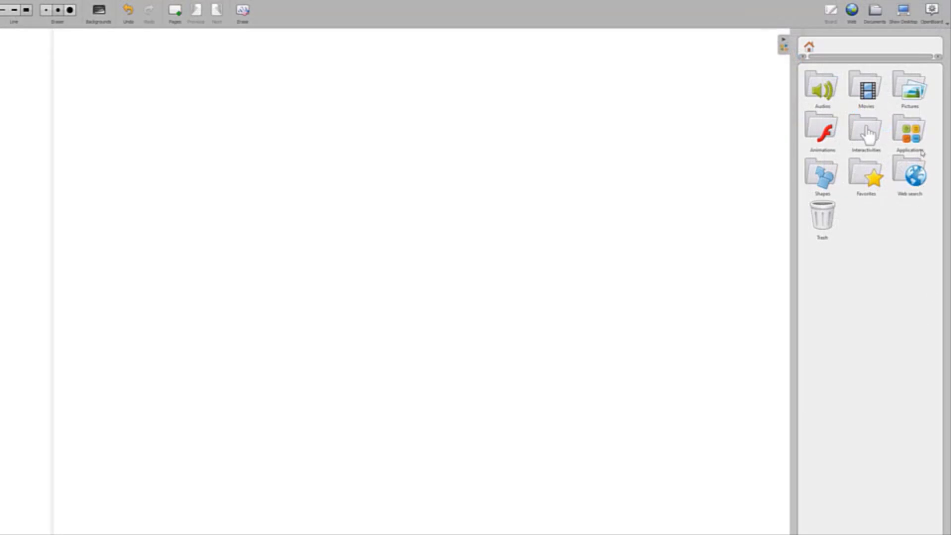
# Drag the Triangle set-square from Applications onto the board and flip it back to its original orientation.
pyautogui.click(910, 132)
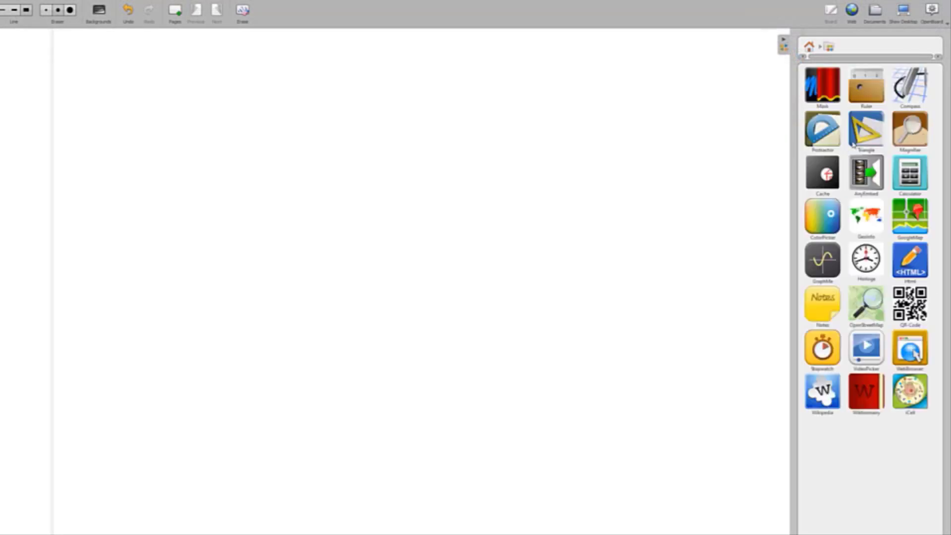
pyautogui.moveTo(866, 129); pyautogui.dragTo(496, 194)
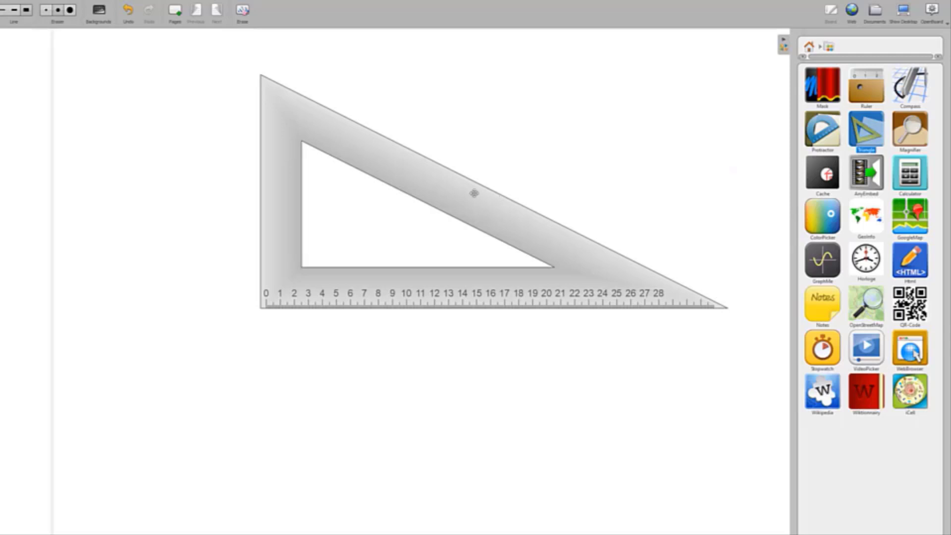
pyautogui.moveTo(469, 233)
pyautogui.click(290, 227)
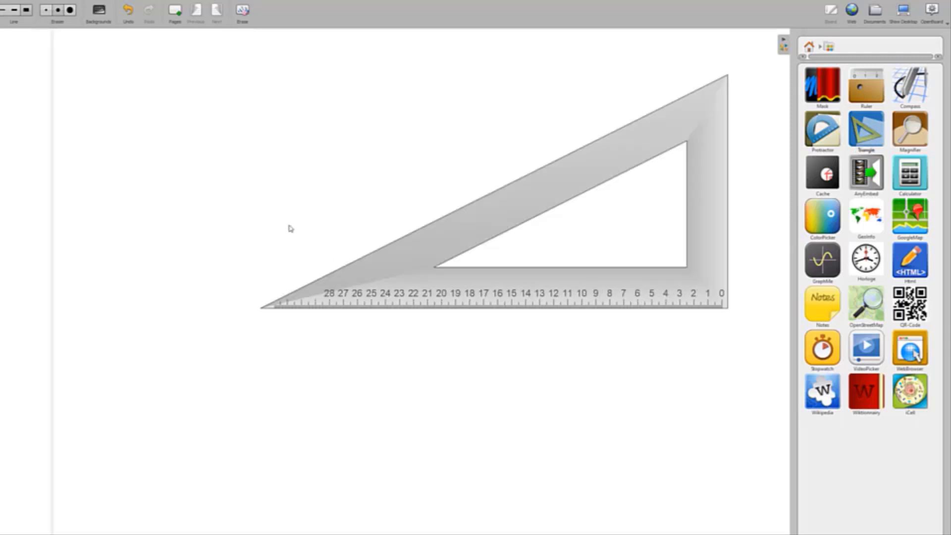
pyautogui.click(695, 225)
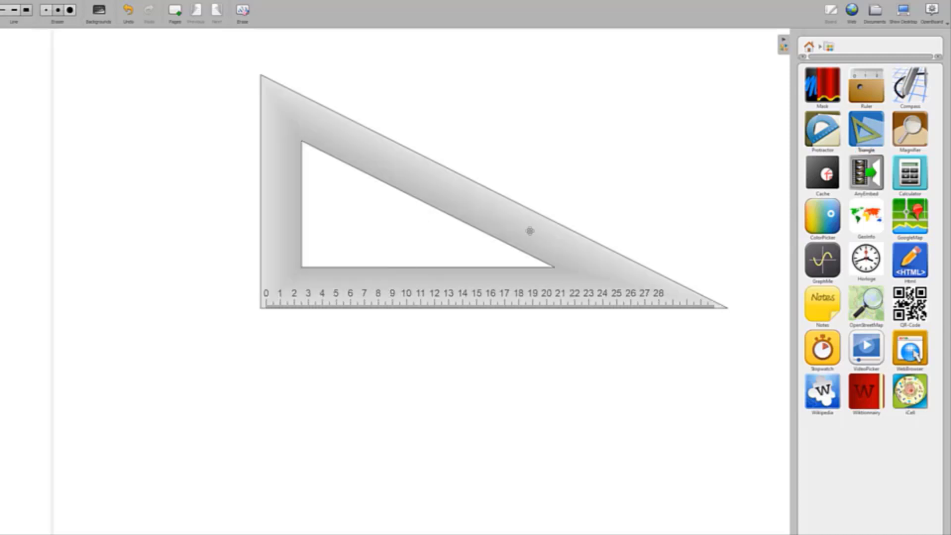
# Shrink the set-square, then add a Google map zoomed in on France in road view.
pyautogui.moveTo(716, 305); pyautogui.dragTo(592, 283)
pyautogui.moveTo(910, 217); pyautogui.dragTo(376, 300)
pyautogui.moveTo(386, 122); pyautogui.dragTo(492, 124)
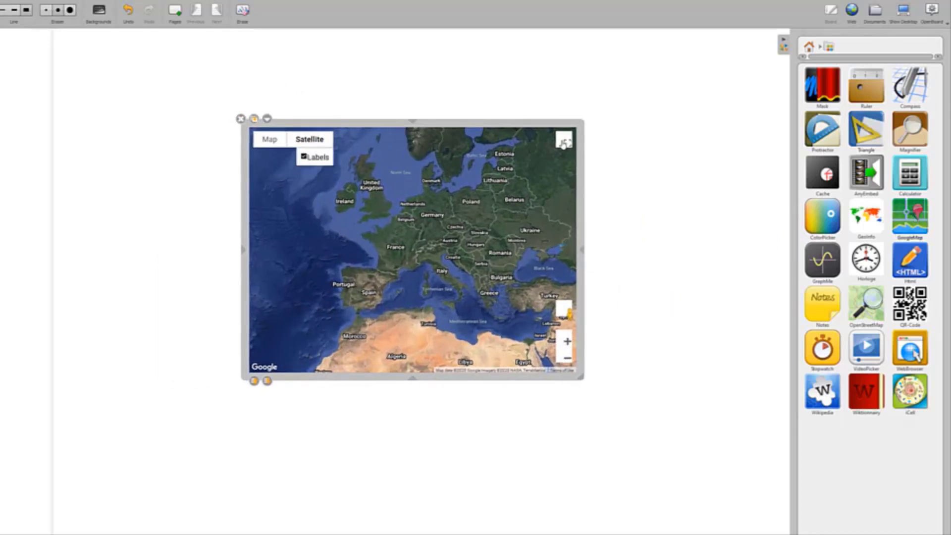
pyautogui.click(566, 344)
pyautogui.click(566, 345)
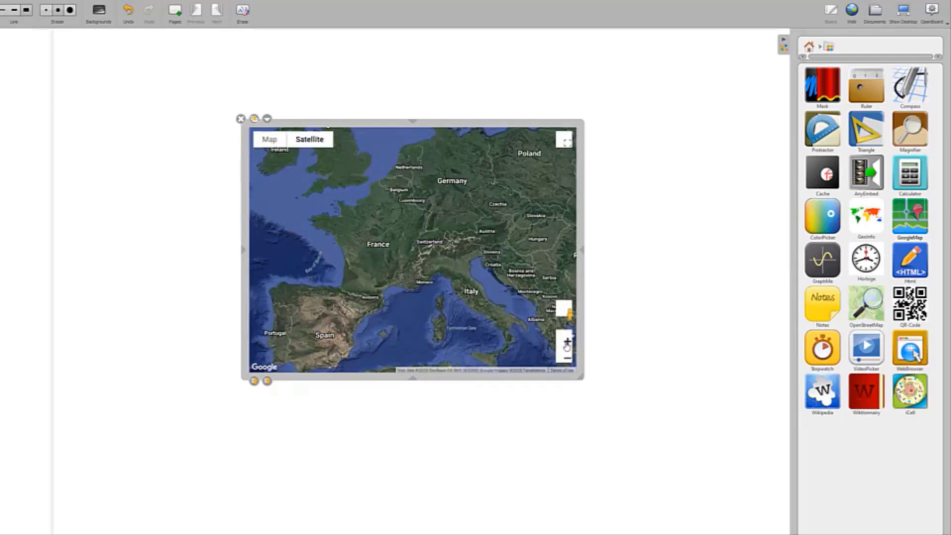
pyautogui.click(278, 142)
# Remove the map widget, add an empty AnyEmbed box, and open the Slides File menu.
pyautogui.click(565, 342)
pyautogui.moveTo(866, 174); pyautogui.dragTo(352, 231)
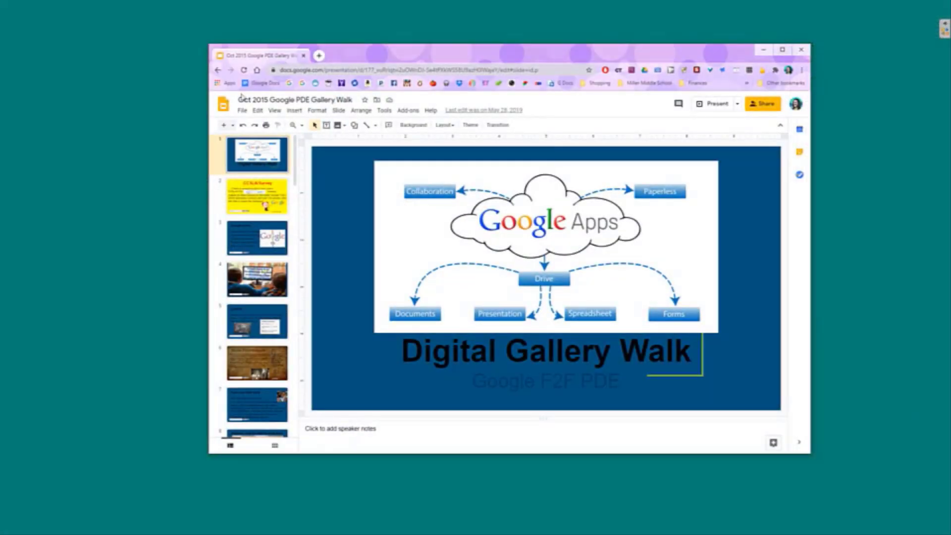
pyautogui.click(242, 110)
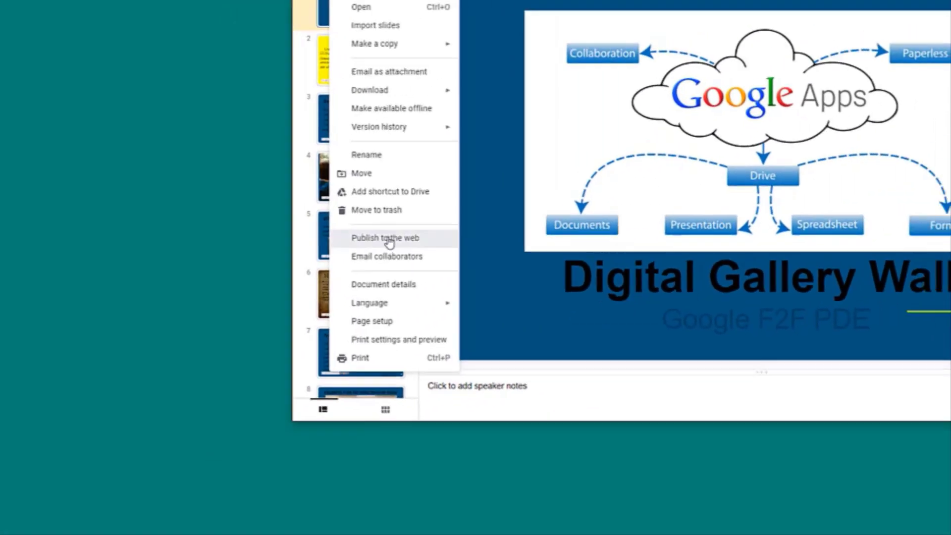
# Publish the presentation to the web as an embed at Small (480x299) size.
pyautogui.click(461, 183)
pyautogui.click(580, 194)
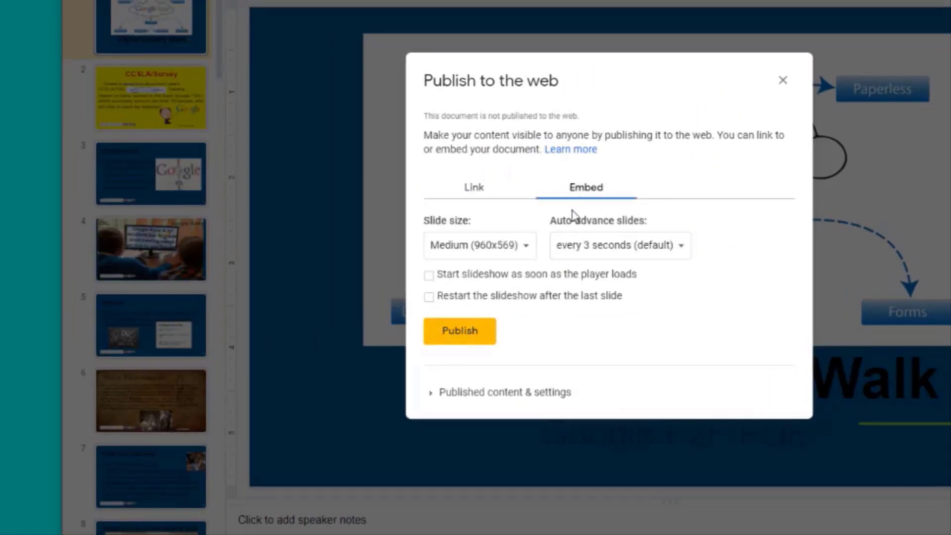
pyautogui.click(529, 247)
pyautogui.click(538, 227)
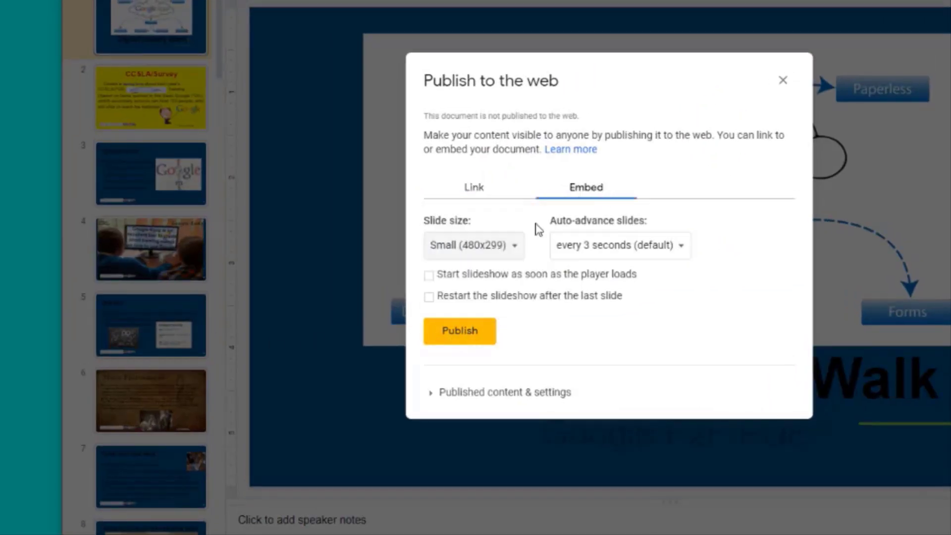
pyautogui.click(471, 333)
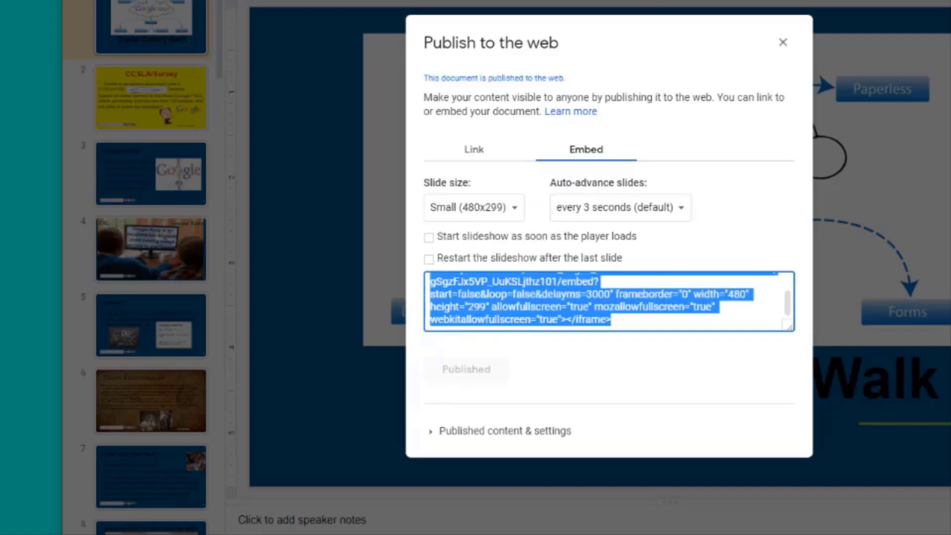
# Copy the iframe embed code, paste it into the enlarged AnyEmbed widget, and embed it.
pyautogui.rightClick(541, 302)
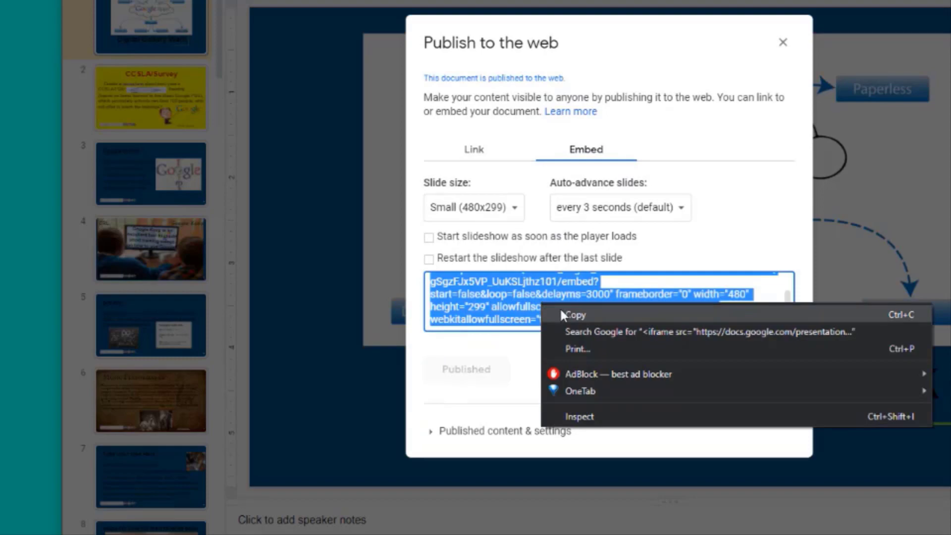
pyautogui.click(565, 315)
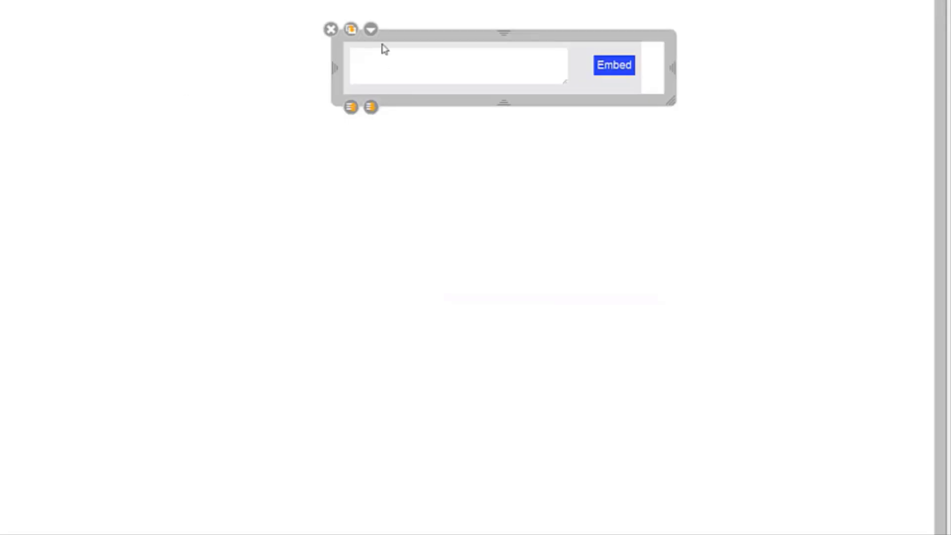
pyautogui.click(388, 61)
pyautogui.rightClick(389, 63)
pyautogui.click(407, 98)
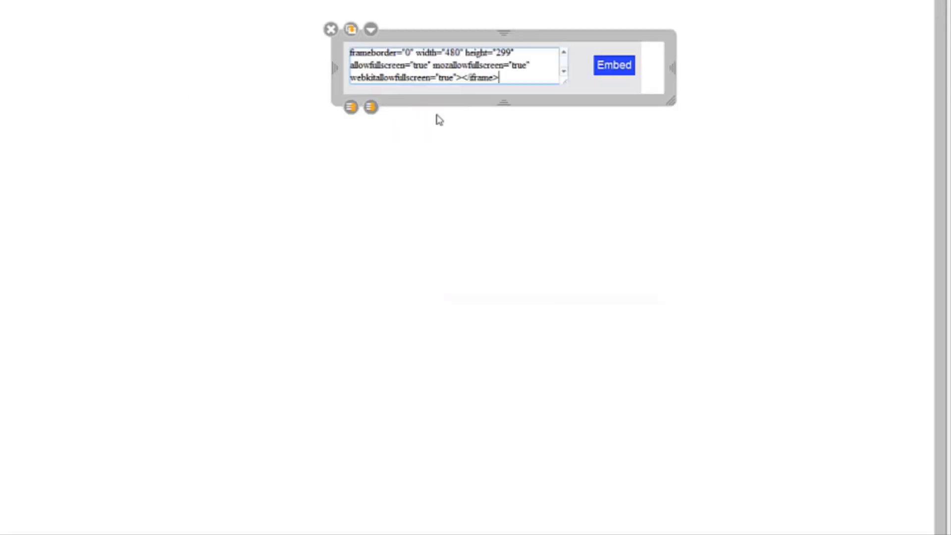
pyautogui.moveTo(672, 101); pyautogui.dragTo(684, 155)
pyautogui.click(745, 80)
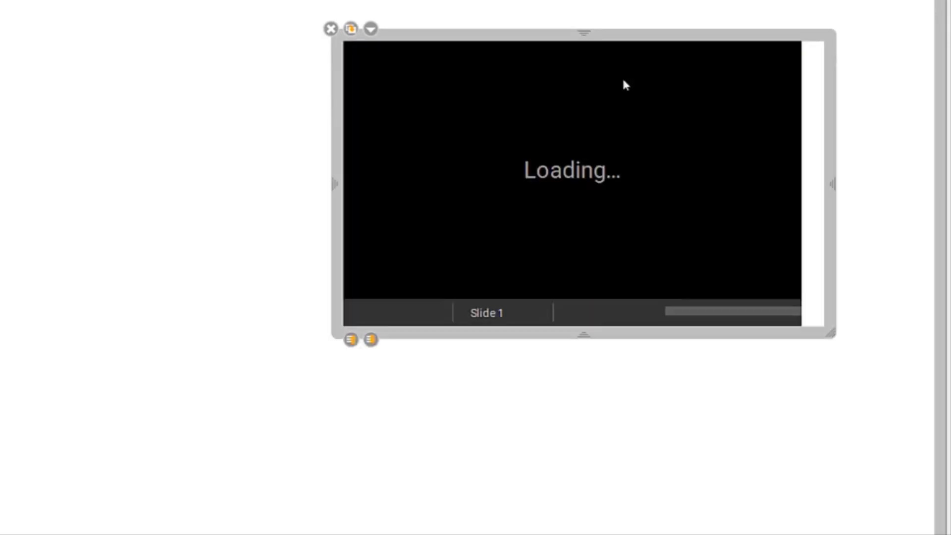